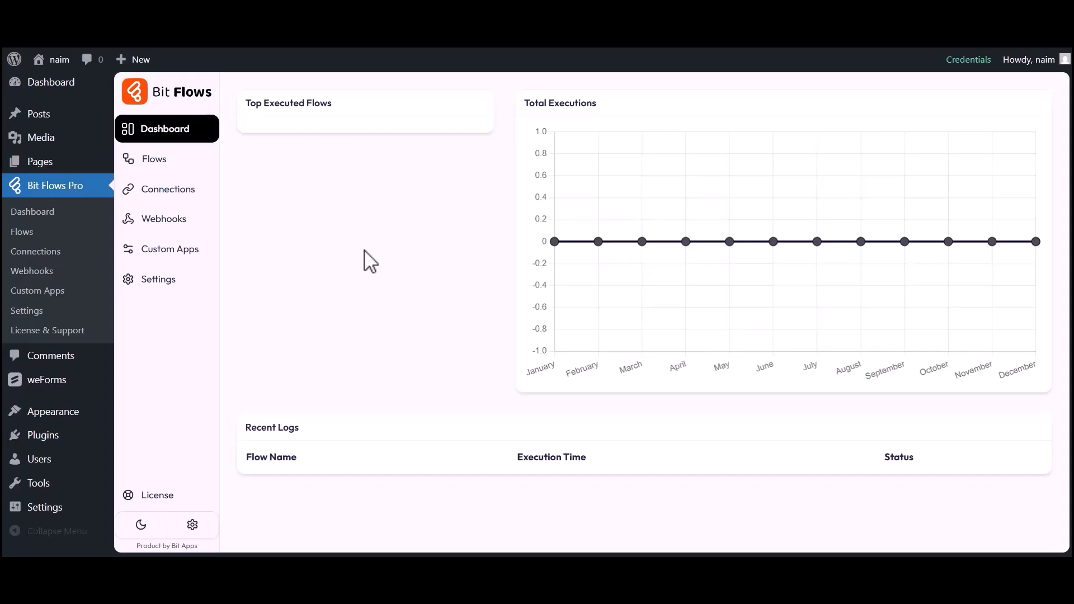
Create a blank flow titled 'weForms to Elastic Mail' and open it in the editor
{"action": "left_click", "coordinate": [155, 164]}
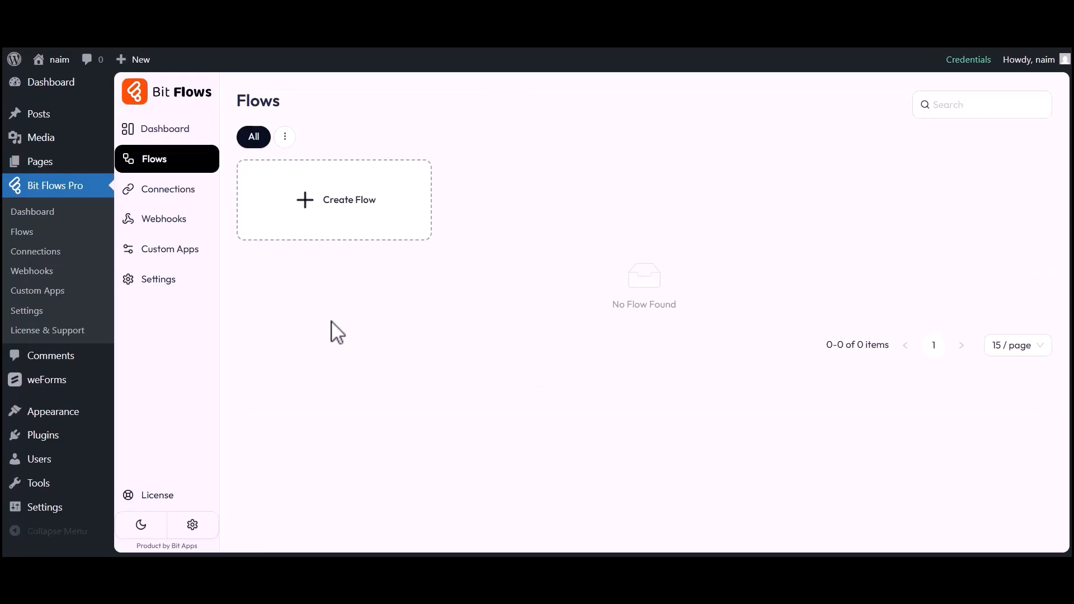
{"action": "left_click", "coordinate": [347, 209]}
{"action": "left_click_drag", "start_coordinate": [376, 182], "coordinate": [441, 183]}
{"action": "type", "text": "weForms to Elastic Mail"}
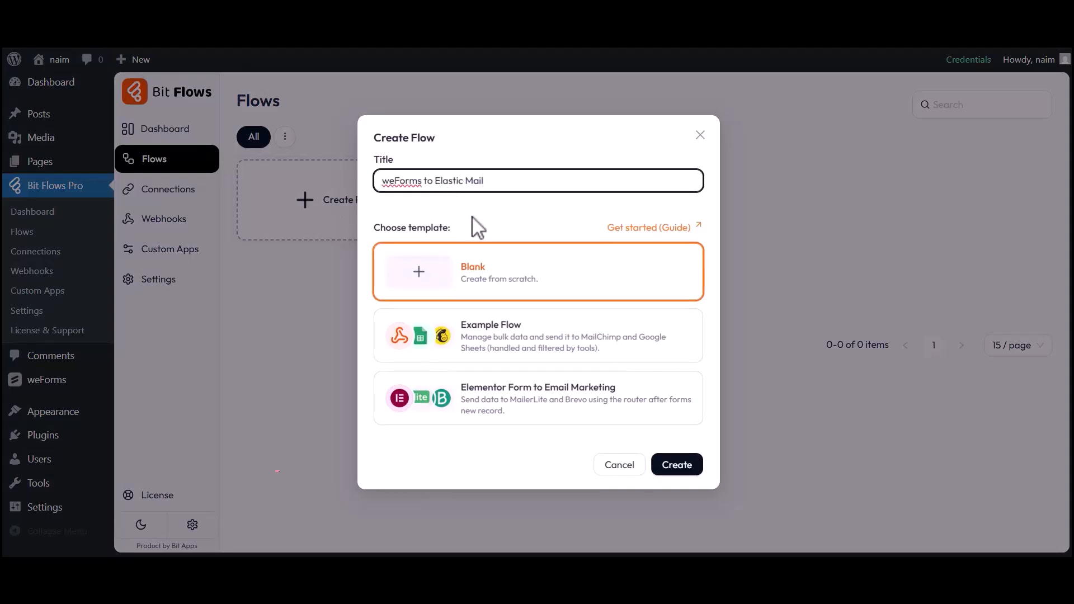
{"action": "left_click", "coordinate": [678, 466]}
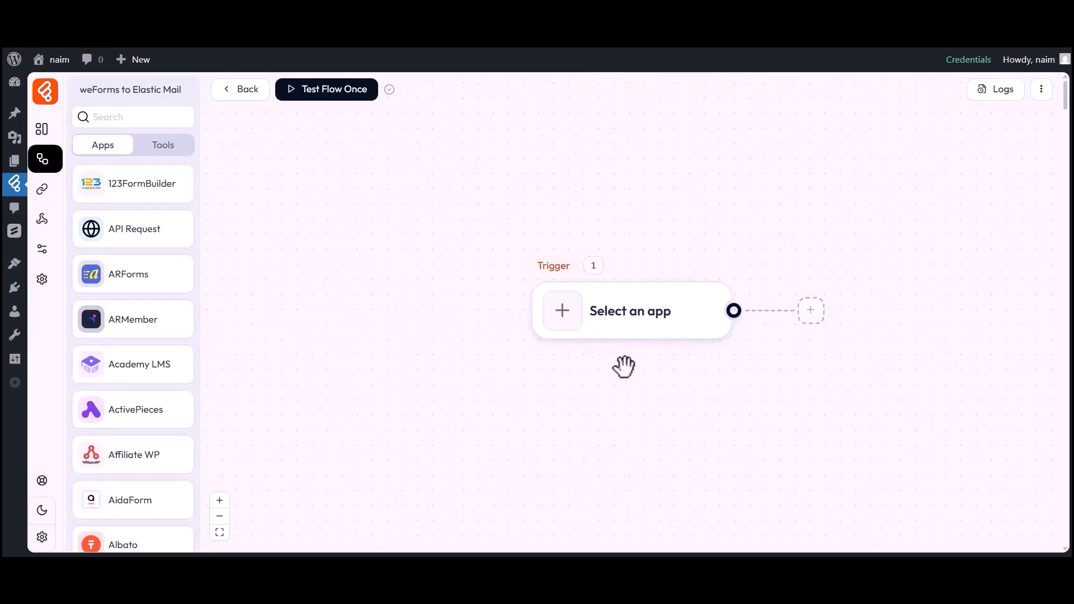
{"action": "left_click_drag", "start_coordinate": [624, 367], "coordinate": [513, 363]}
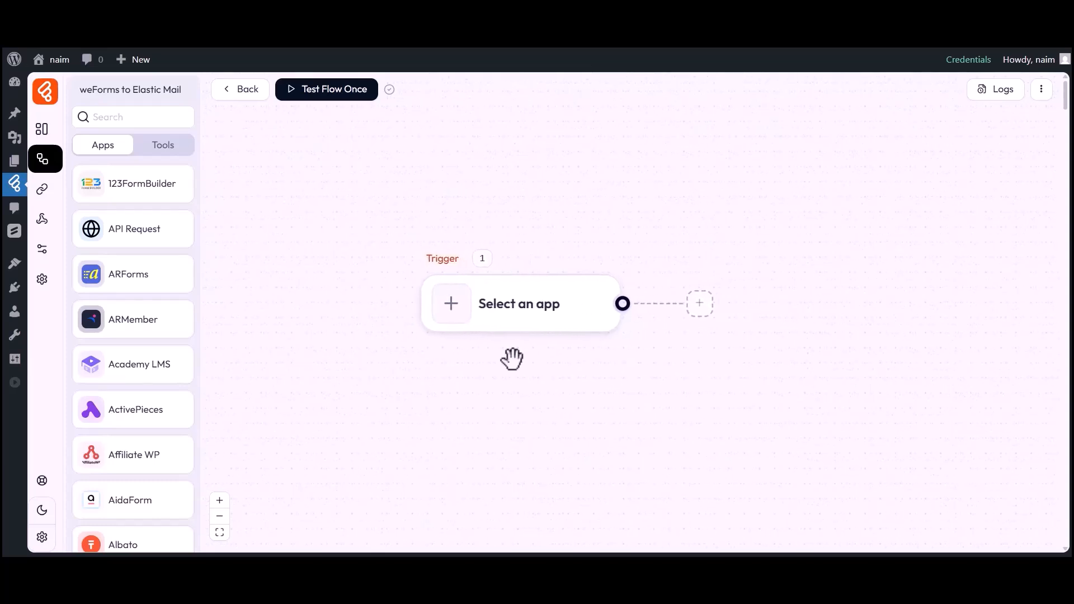
Set the trigger to weForms Form Submission on Simple Contact Form and start listening
{"action": "left_click", "coordinate": [454, 317]}
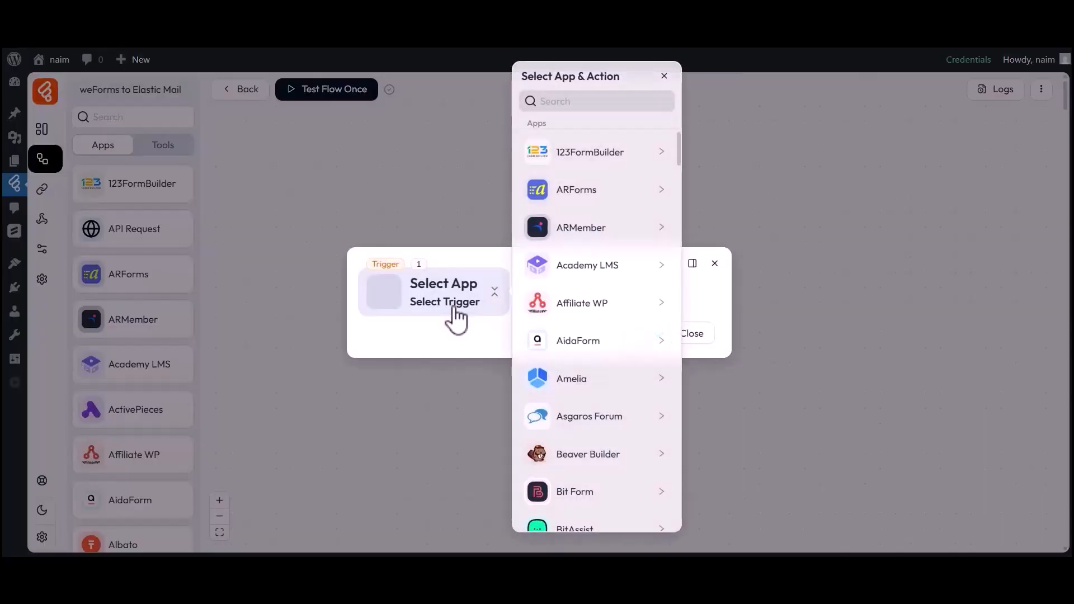
{"action": "left_click", "coordinate": [589, 103]}
{"action": "type", "text": "weForms"}
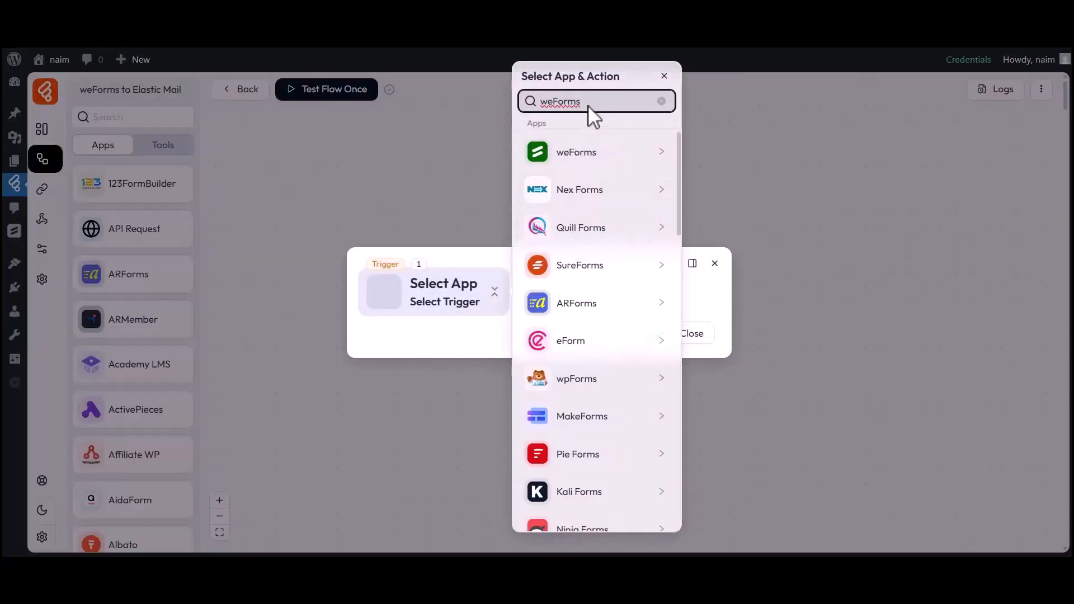
{"action": "left_click", "coordinate": [570, 160]}
{"action": "left_click", "coordinate": [728, 151]}
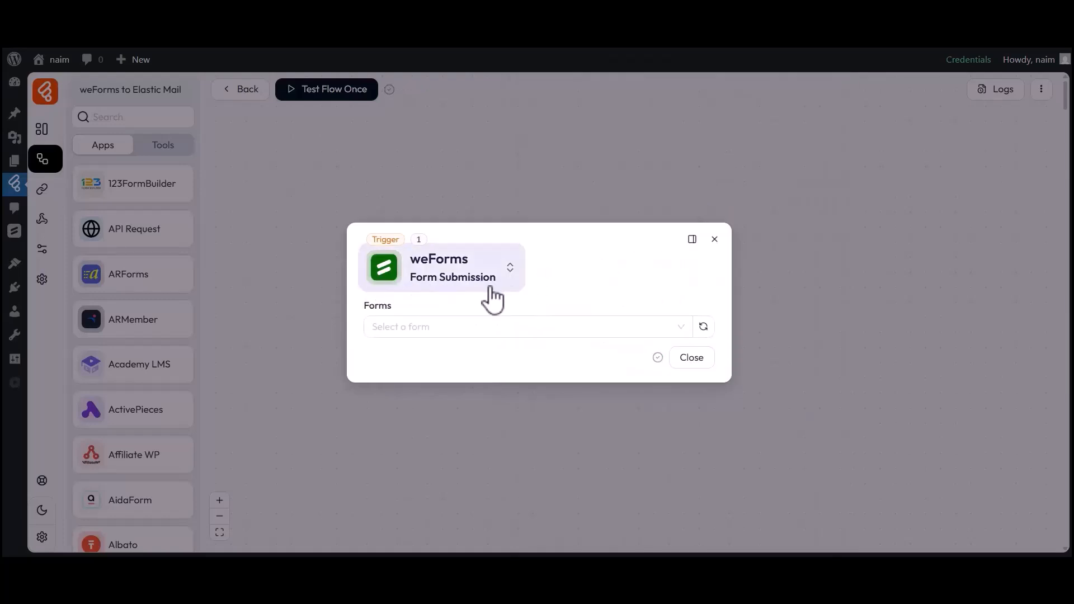
{"action": "left_click_drag", "start_coordinate": [366, 309], "coordinate": [396, 309]}
{"action": "left_click", "coordinate": [411, 330]}
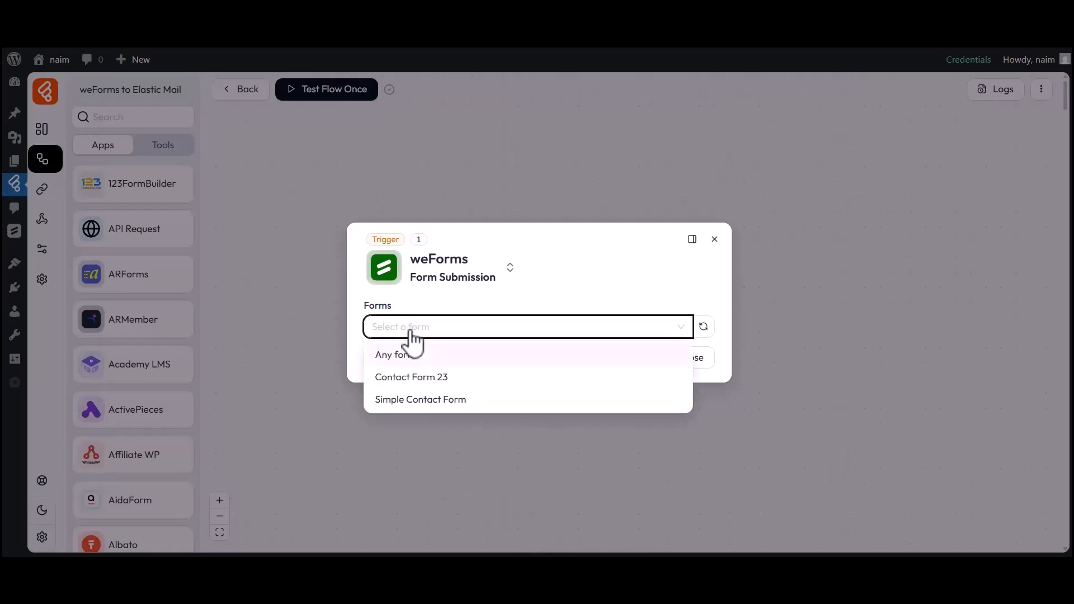
{"action": "left_click", "coordinate": [401, 400]}
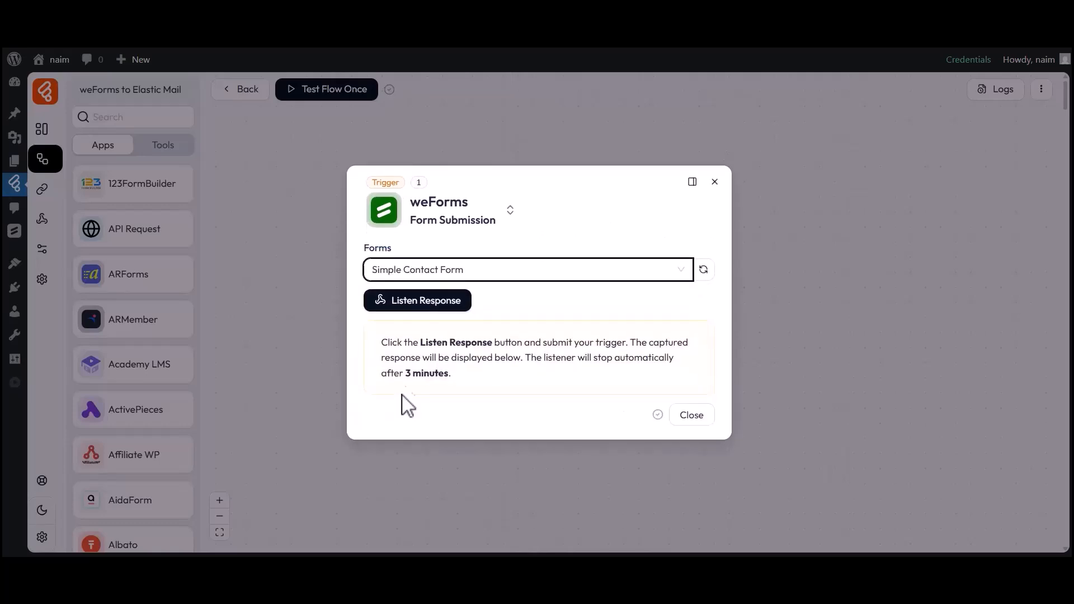
{"action": "left_click", "coordinate": [417, 306]}
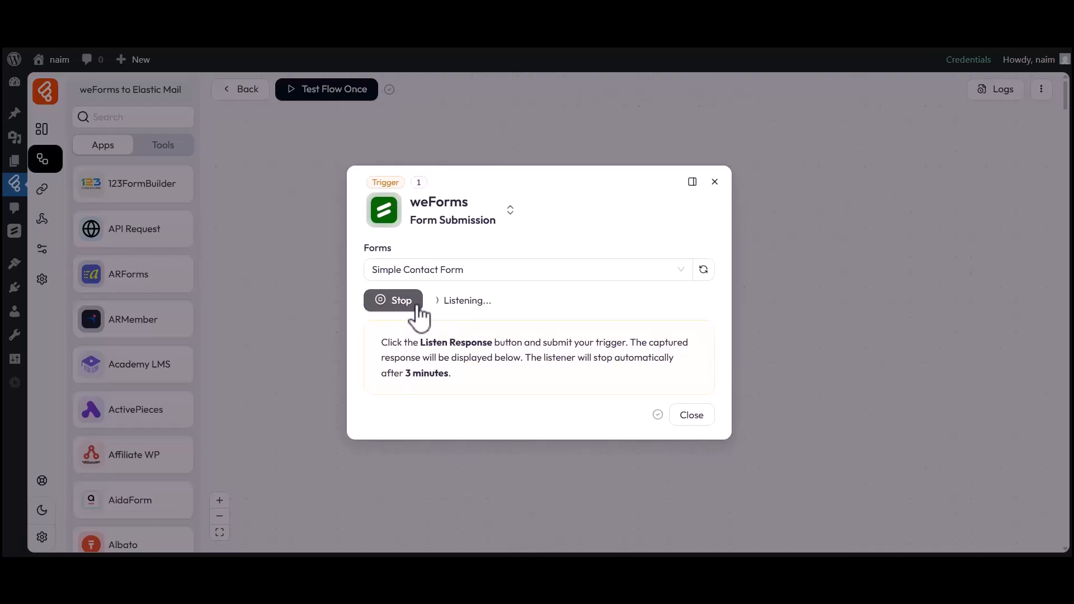
Submit a test entry on the live form with first name Bit, last name Apps and an email
{"action": "left_click", "coordinate": [571, 14]}
{"action": "left_click", "coordinate": [400, 272]}
{"action": "type", "text": "Bit"}
{"action": "left_click", "coordinate": [585, 274]}
{"action": "type", "text": "Apps"}
{"action": "left_click", "coordinate": [385, 371]}
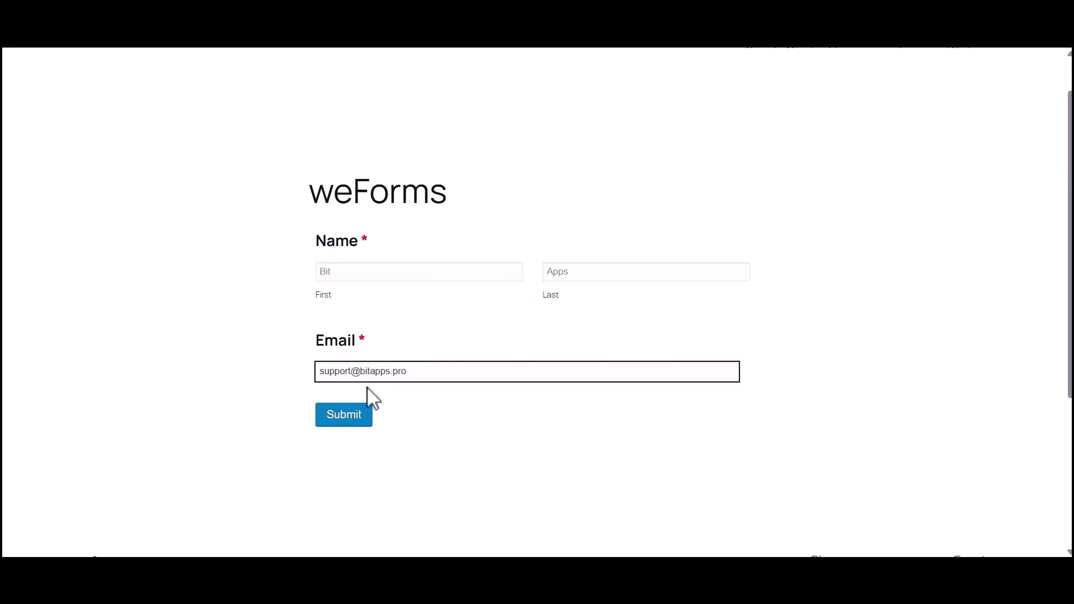
{"action": "left_click", "coordinate": [348, 415]}
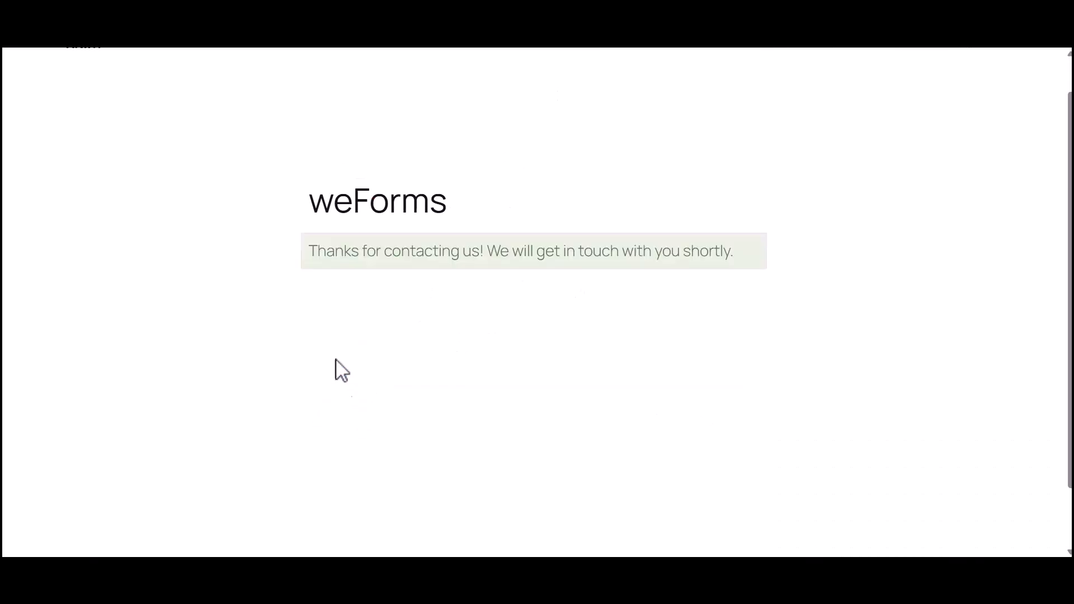
{"action": "left_click_drag", "start_coordinate": [309, 252], "coordinate": [703, 259]}
{"action": "left_click", "coordinate": [704, 259]}
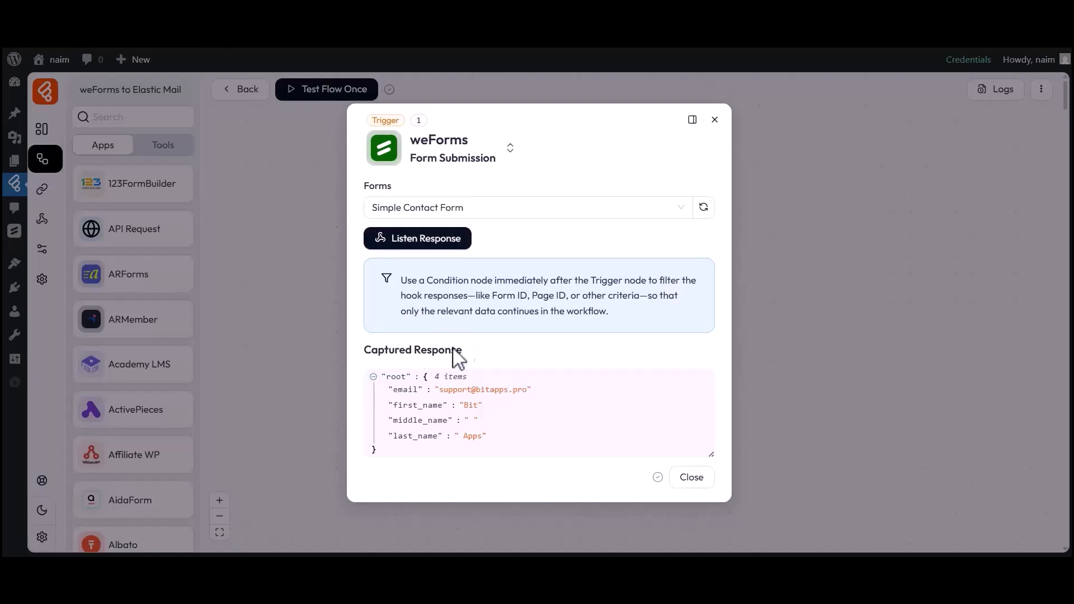
Check the captured email, first_name and last_name values, then close the trigger setup
{"action": "left_click_drag", "start_coordinate": [394, 390], "coordinate": [478, 404]}
{"action": "left_click", "coordinate": [484, 399]}
{"action": "left_click", "coordinate": [476, 406]}
{"action": "left_click_drag", "start_coordinate": [391, 436], "coordinate": [482, 440]}
{"action": "left_click", "coordinate": [481, 440]}
{"action": "left_click", "coordinate": [684, 476]}
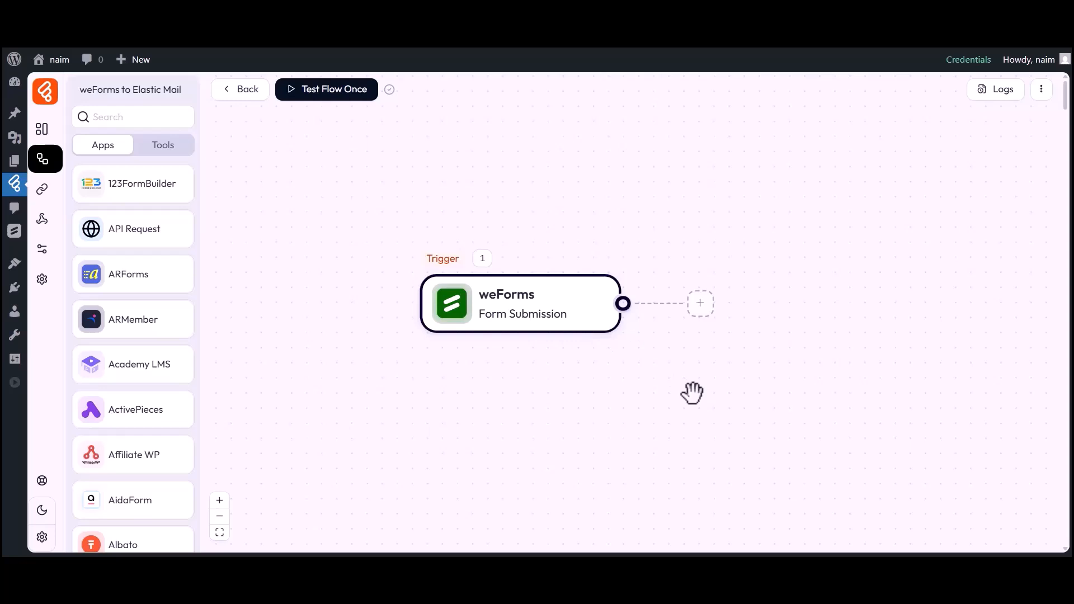
Add an Elastic Mail Create Contact action after the weForms trigger
{"action": "left_click", "coordinate": [700, 305]}
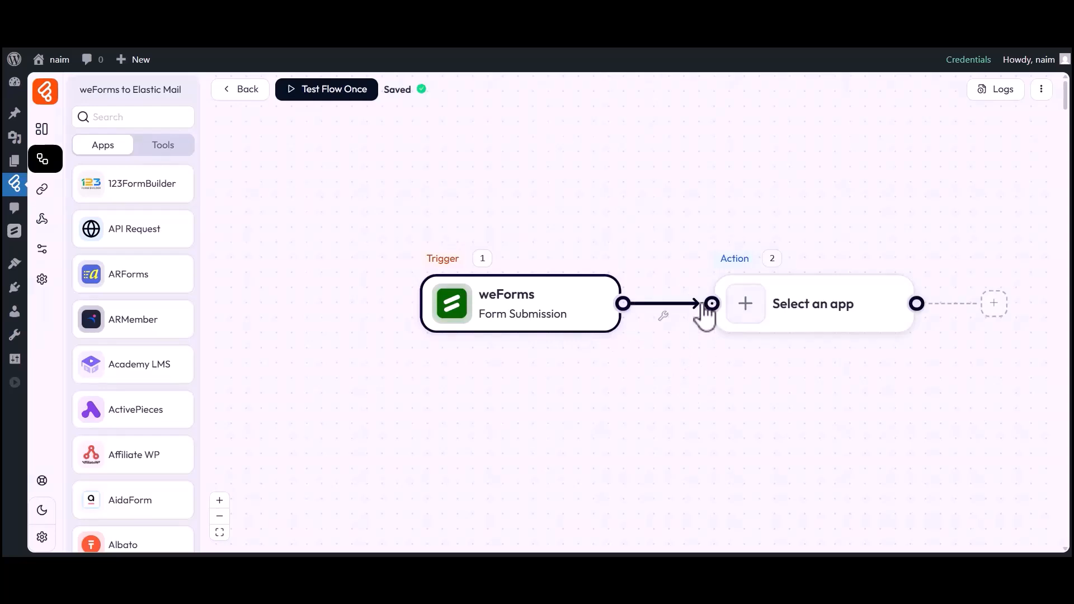
{"action": "left_click", "coordinate": [746, 305]}
{"action": "left_click", "coordinate": [568, 102]}
{"action": "type", "text": "Elastic Mail"}
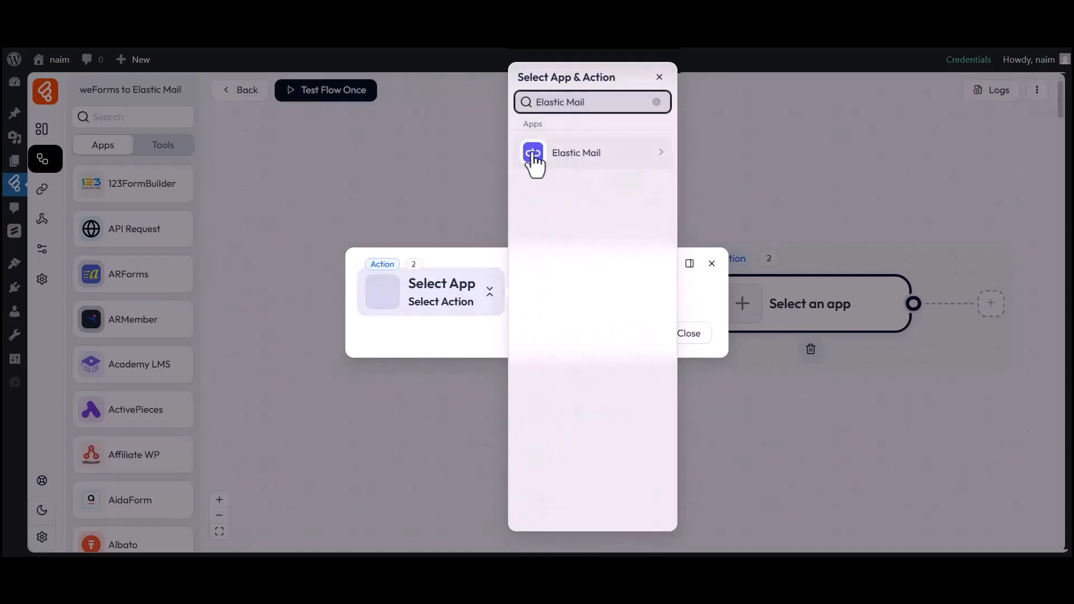
{"action": "left_click", "coordinate": [586, 162]}
{"action": "left_click", "coordinate": [715, 156]}
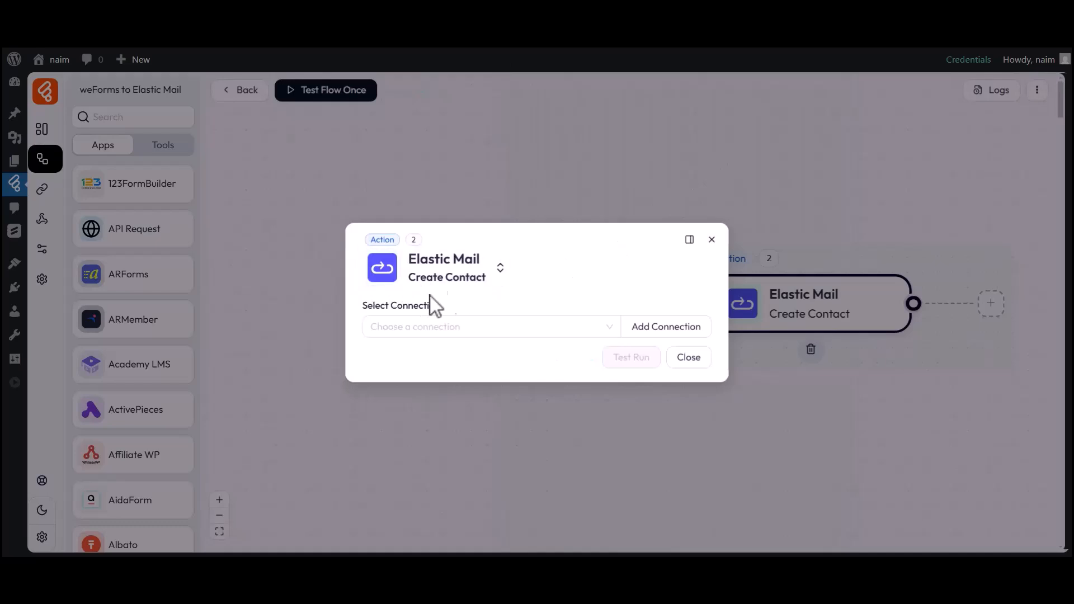
{"action": "left_click_drag", "start_coordinate": [364, 308], "coordinate": [446, 312]}
Start a new connection named 'Elastic Mail connection 1' and ready its API key field
{"action": "left_click", "coordinate": [441, 328]}
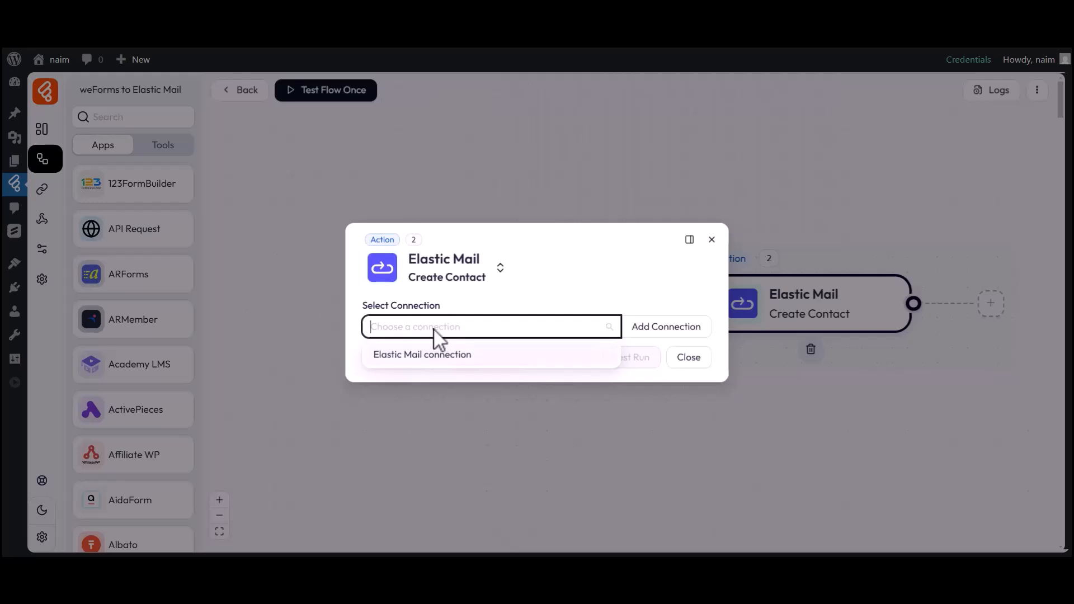
{"action": "left_click", "coordinate": [664, 329]}
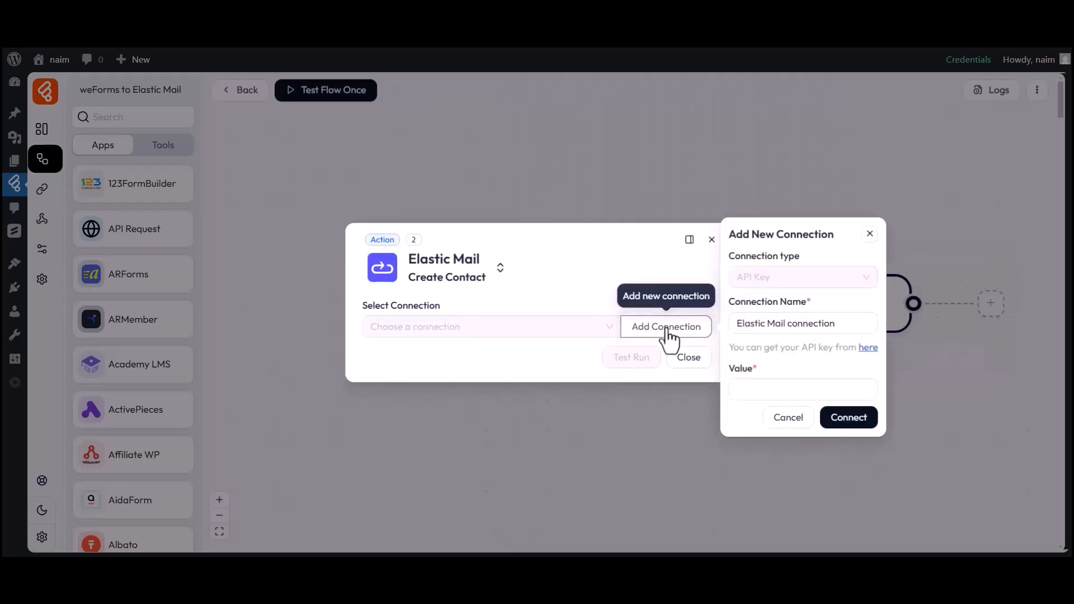
{"action": "left_click", "coordinate": [738, 326]}
{"action": "left_click_drag", "start_coordinate": [739, 325], "coordinate": [834, 325]}
{"action": "left_click", "coordinate": [839, 325]}
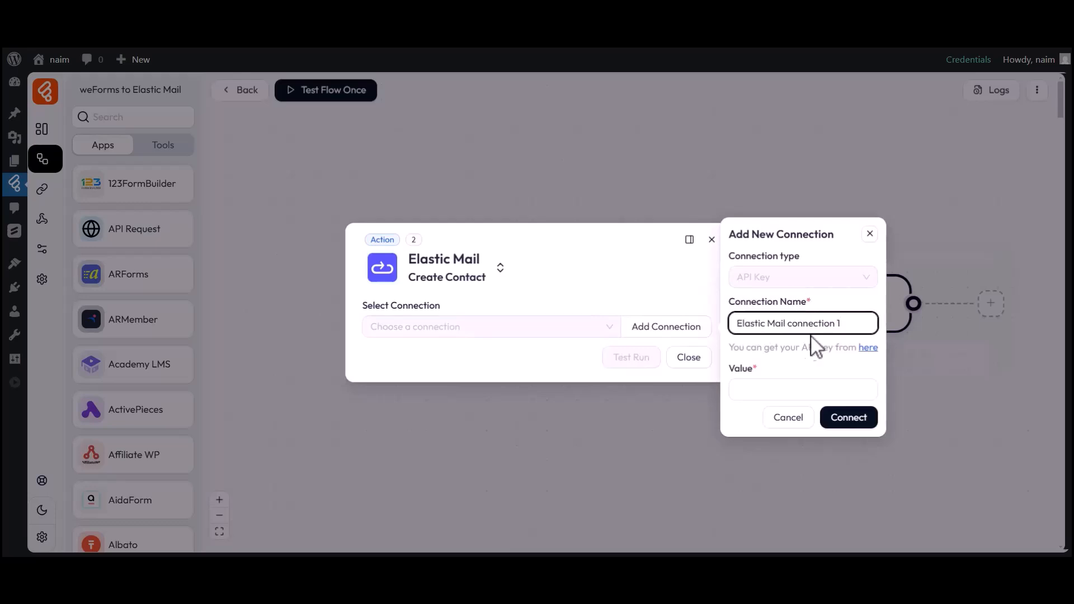
{"action": "left_click_drag", "start_coordinate": [731, 367], "coordinate": [753, 368]}
{"action": "left_click", "coordinate": [753, 369]}
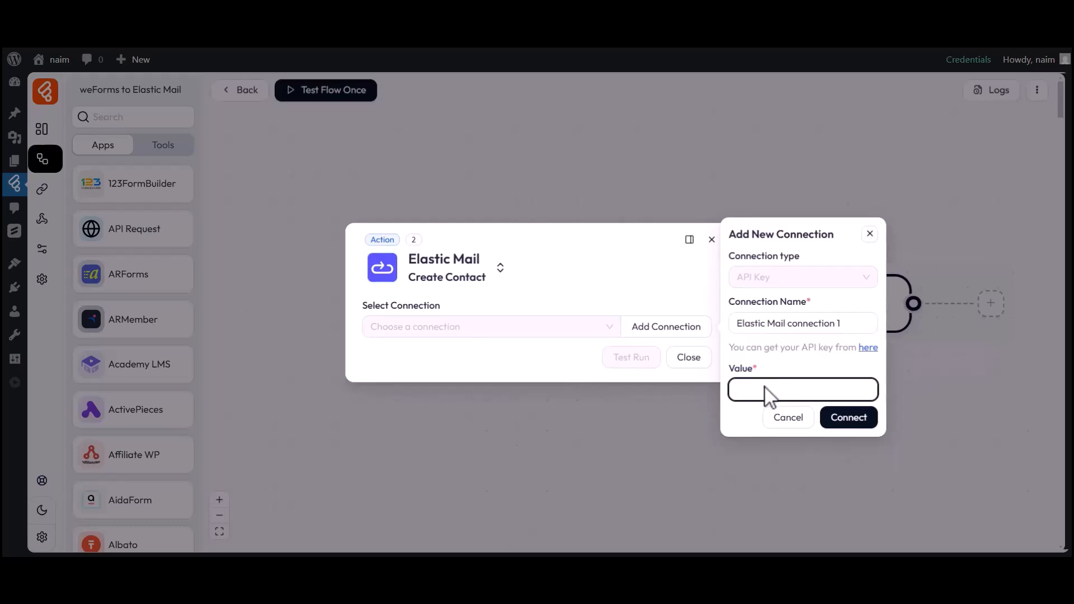
Create a full-access Elastic Email API key named 'Bit Flows'
{"action": "left_click", "coordinate": [867, 348]}
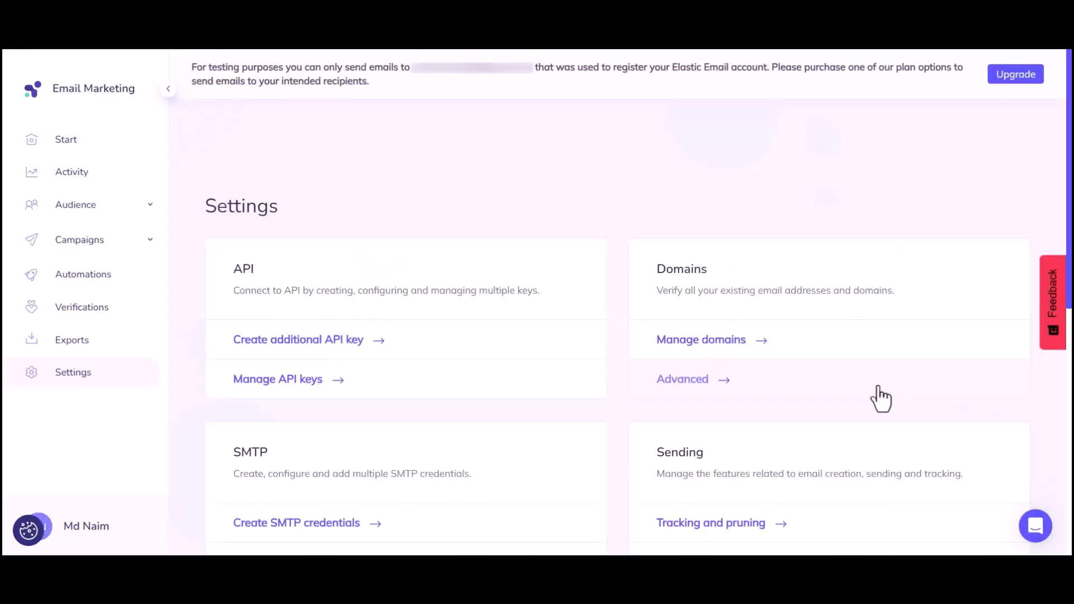
{"action": "left_click", "coordinate": [291, 338]}
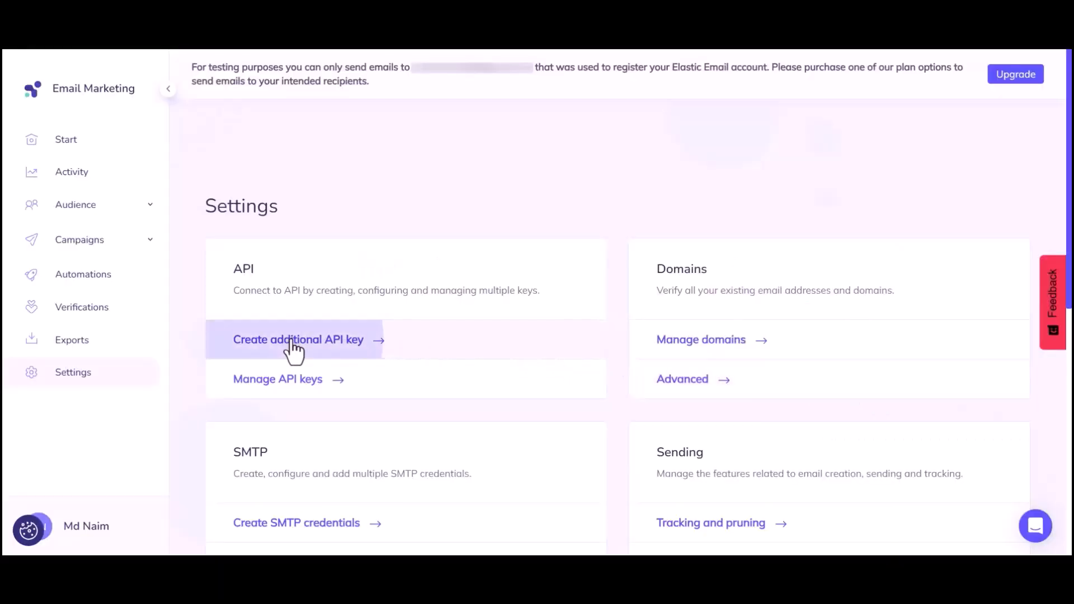
{"action": "left_click", "coordinate": [405, 302]}
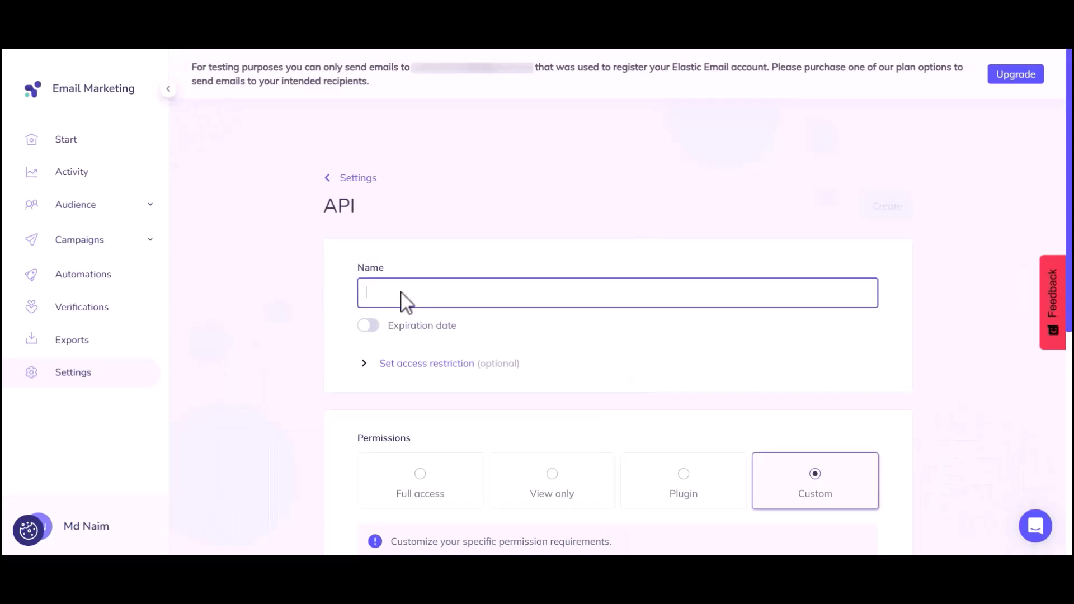
{"action": "left_click", "coordinate": [417, 479]}
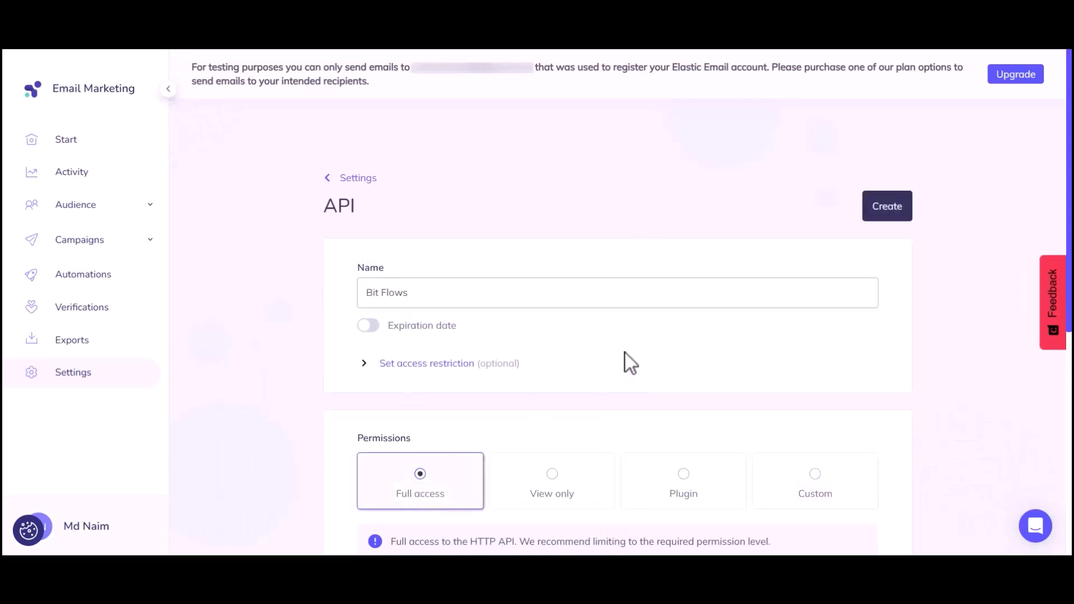
{"action": "left_click", "coordinate": [881, 216]}
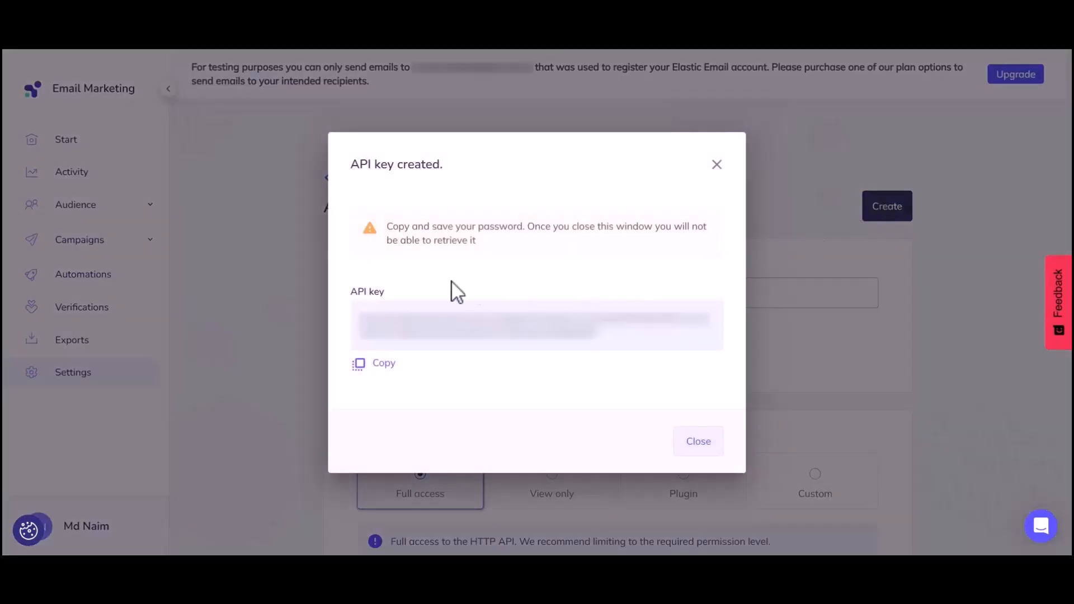
{"action": "left_click_drag", "start_coordinate": [362, 323], "coordinate": [600, 340]}
{"action": "left_click", "coordinate": [600, 339]}
Copy the new API key into the connection's Value field and connect
{"action": "left_click", "coordinate": [382, 364]}
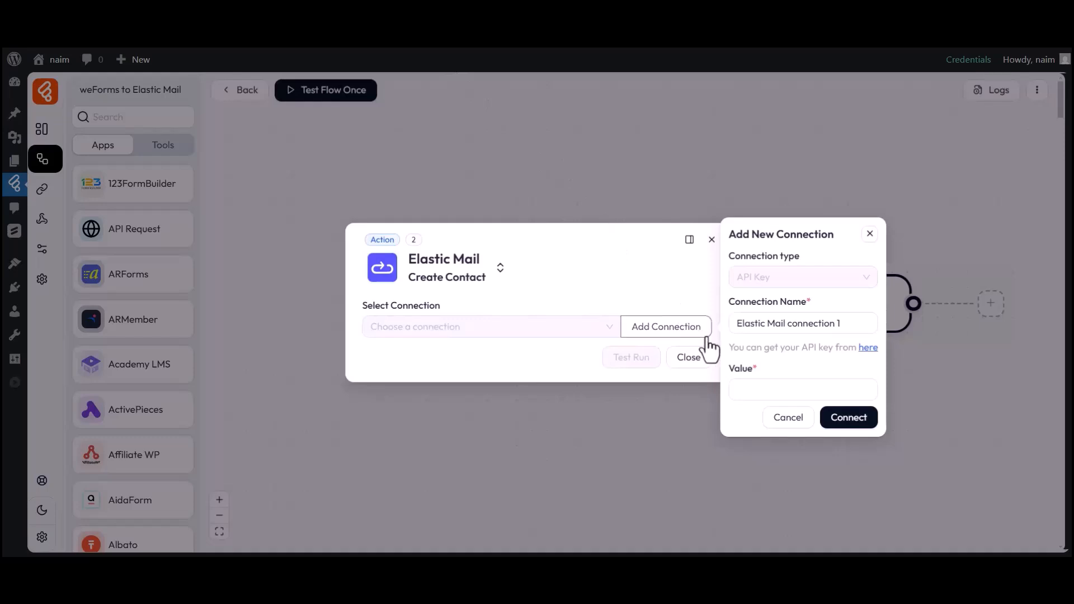
{"action": "left_click", "coordinate": [756, 389]}
{"action": "key", "text": "ctrl+v"}
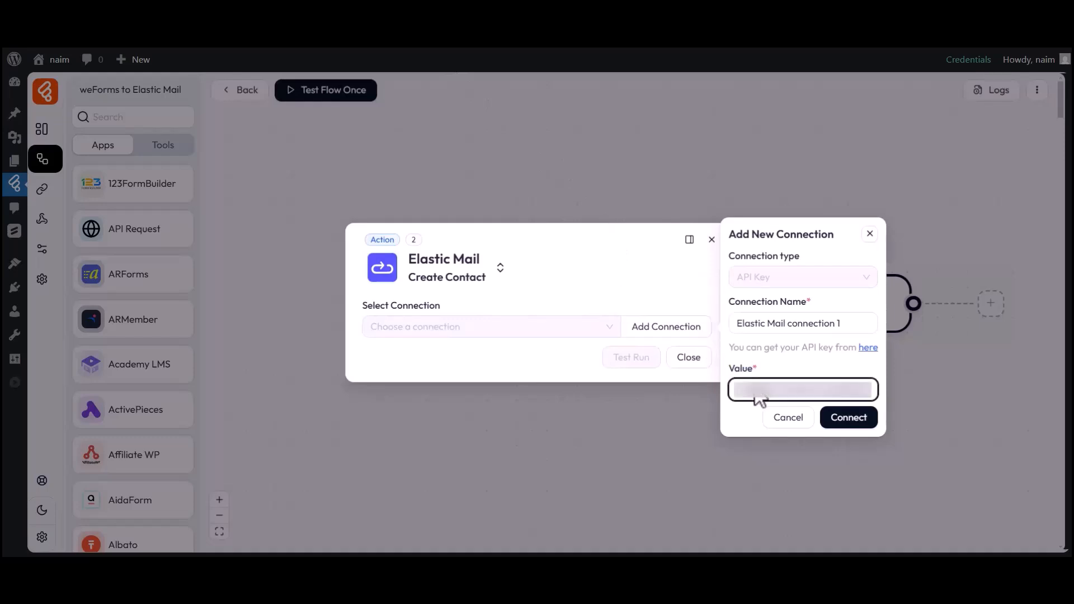
{"action": "left_click", "coordinate": [866, 425]}
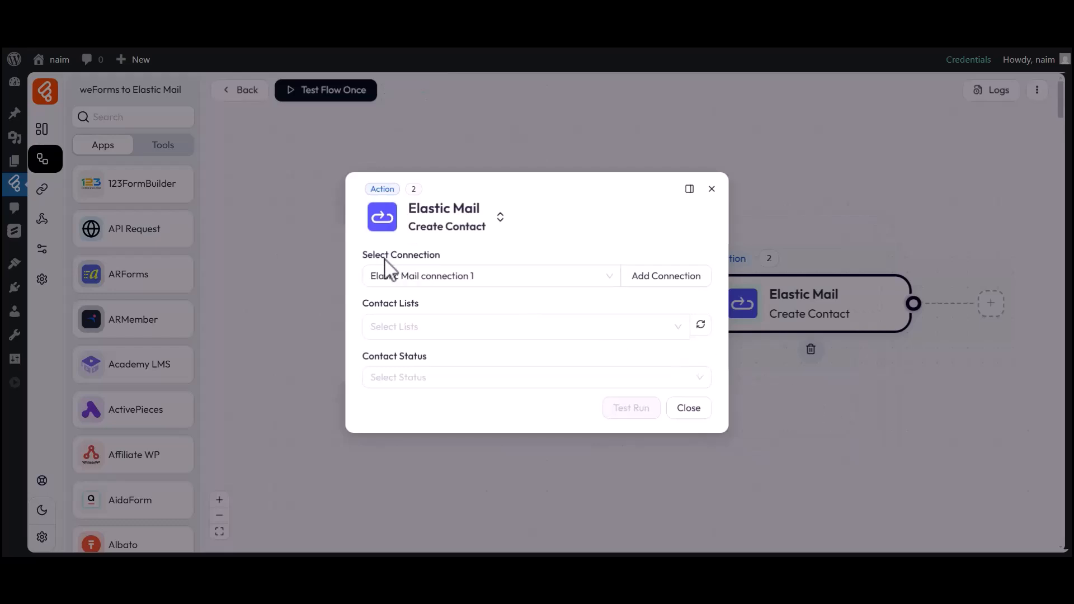
Target the Bit Flows contact list and set the contact status to Active
{"action": "left_click", "coordinate": [370, 258]}
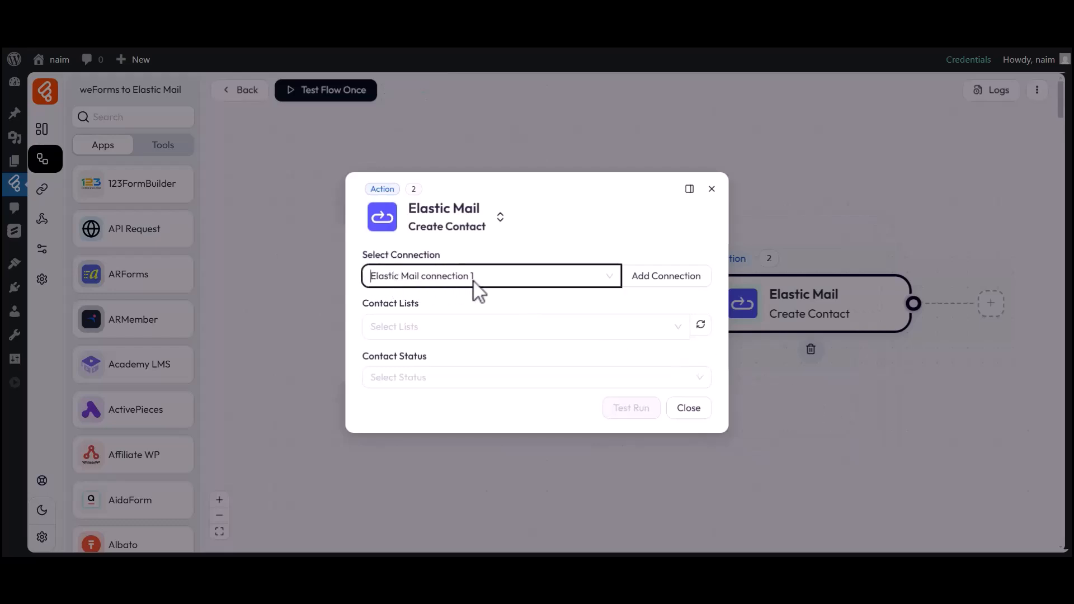
{"action": "left_click_drag", "start_coordinate": [362, 302], "coordinate": [427, 313]}
{"action": "left_click", "coordinate": [420, 330]}
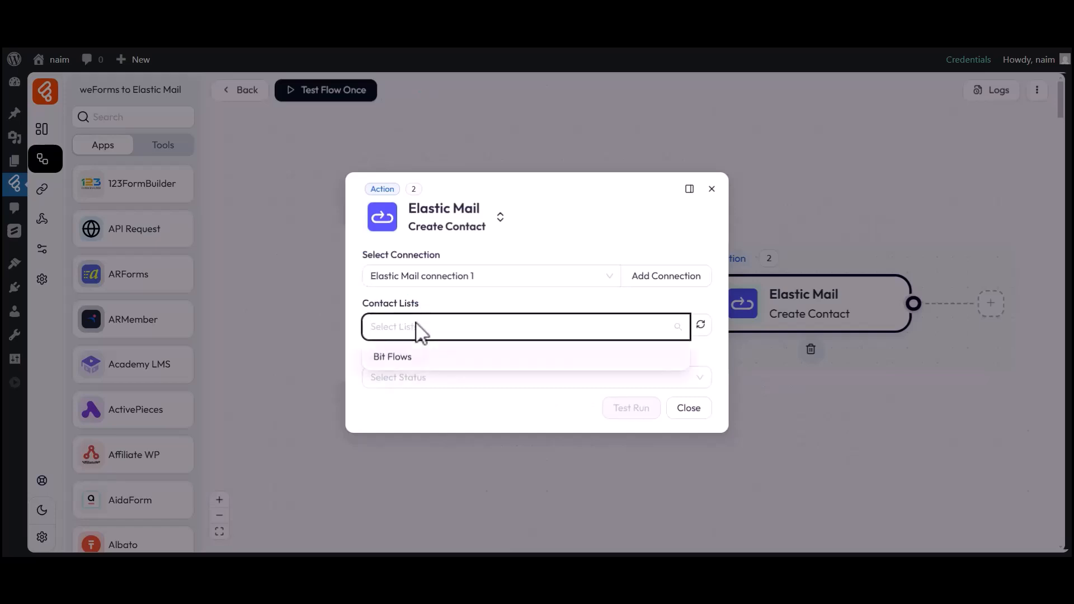
{"action": "left_click", "coordinate": [402, 348]}
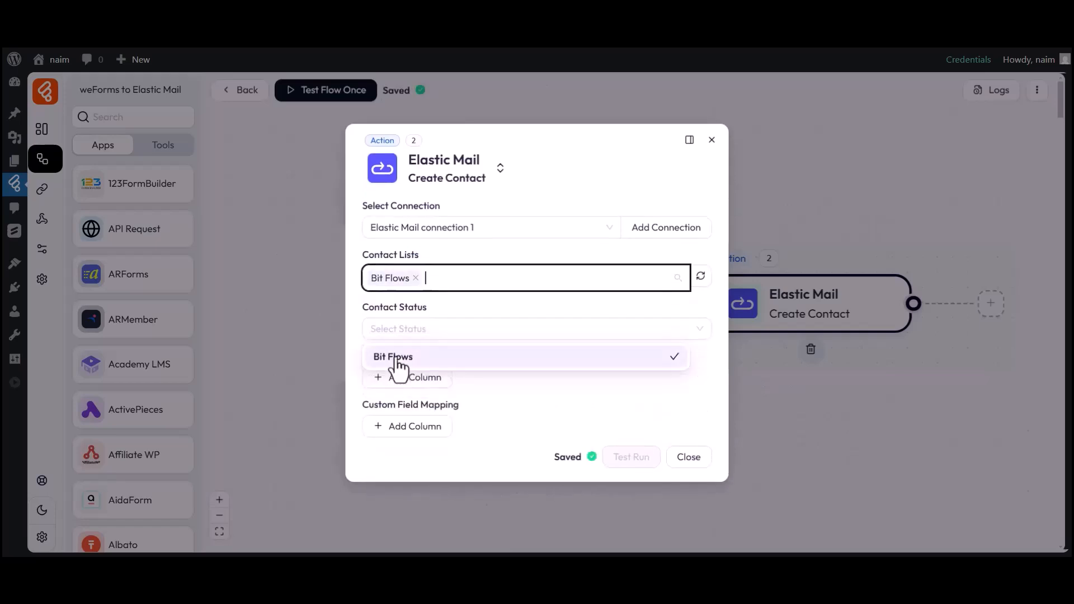
{"action": "left_click", "coordinate": [427, 308]}
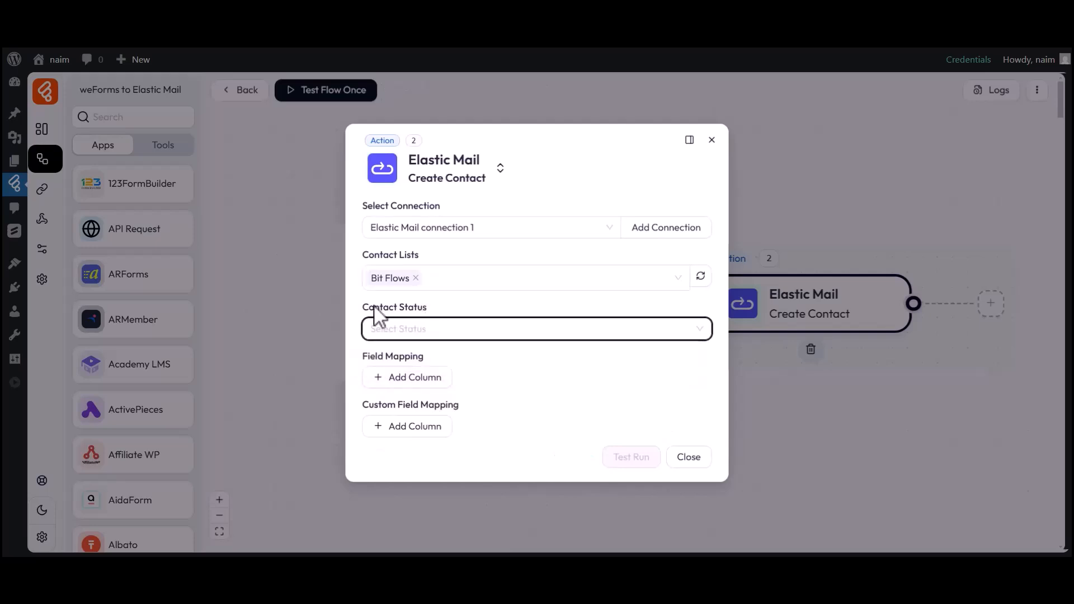
{"action": "left_click_drag", "start_coordinate": [364, 307], "coordinate": [429, 310]}
{"action": "left_click", "coordinate": [427, 310]}
{"action": "left_click", "coordinate": [405, 328]}
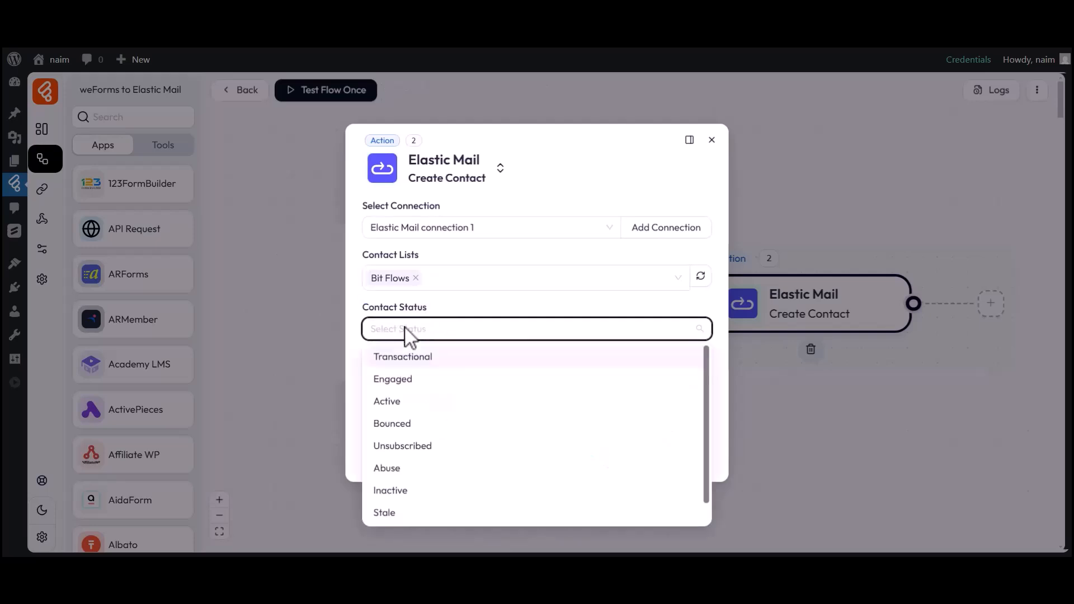
{"action": "left_click", "coordinate": [391, 401]}
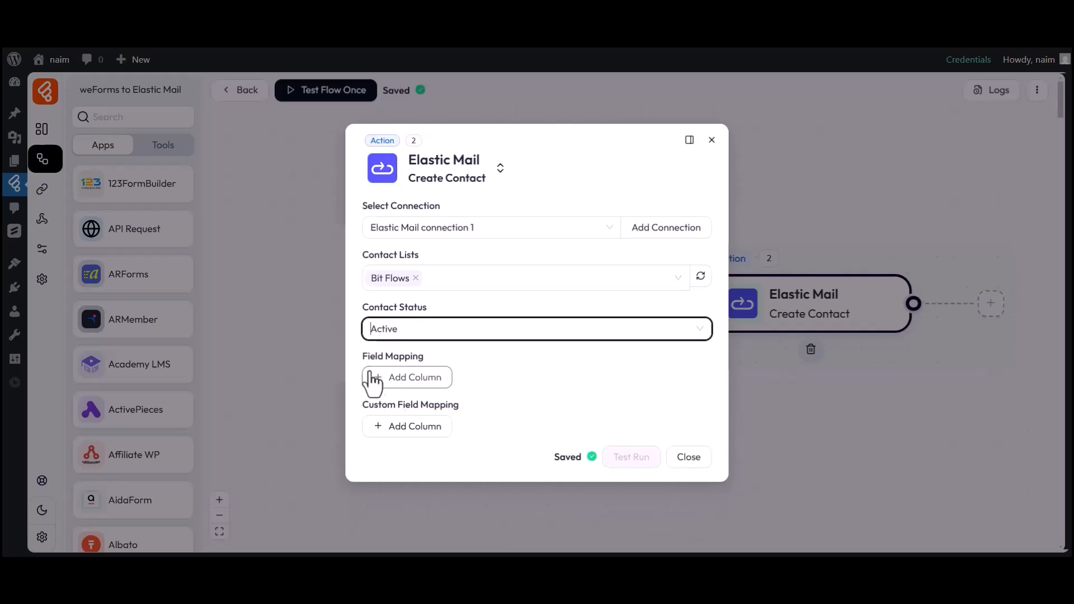
{"action": "left_click_drag", "start_coordinate": [363, 357], "coordinate": [408, 360]}
Map Email and FirstName to the form's email and first_name fields
{"action": "left_click", "coordinate": [417, 377]}
{"action": "left_click", "coordinate": [417, 382]}
{"action": "left_click", "coordinate": [416, 410]}
{"action": "left_click", "coordinate": [521, 386]}
{"action": "left_click", "coordinate": [783, 383]}
{"action": "left_click", "coordinate": [650, 456]}
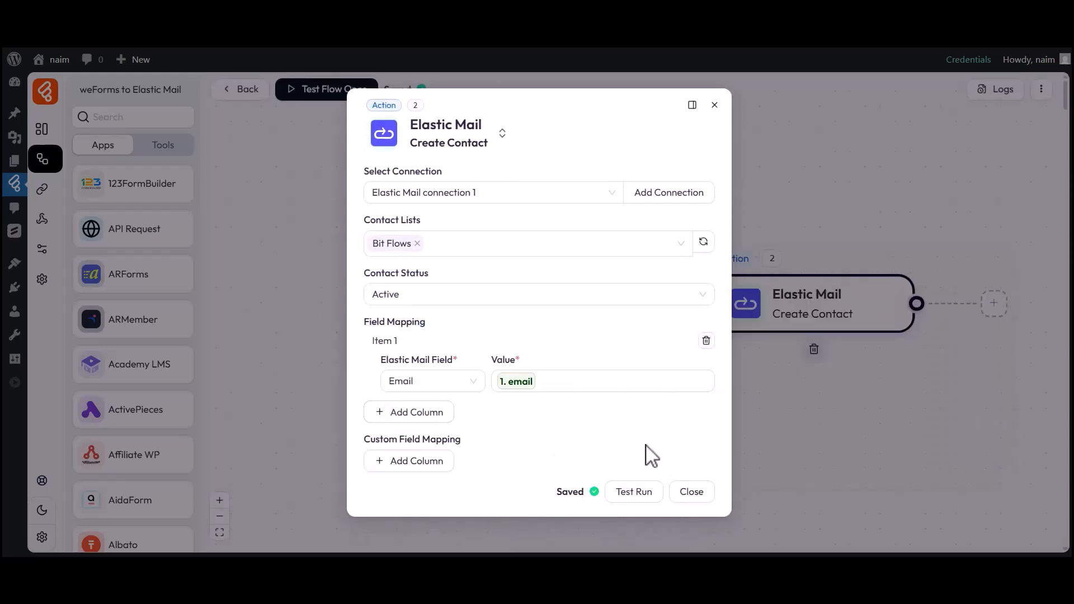
{"action": "left_click", "coordinate": [417, 414]}
{"action": "left_click", "coordinate": [420, 416]}
{"action": "left_click", "coordinate": [425, 465]}
{"action": "left_click", "coordinate": [535, 421]}
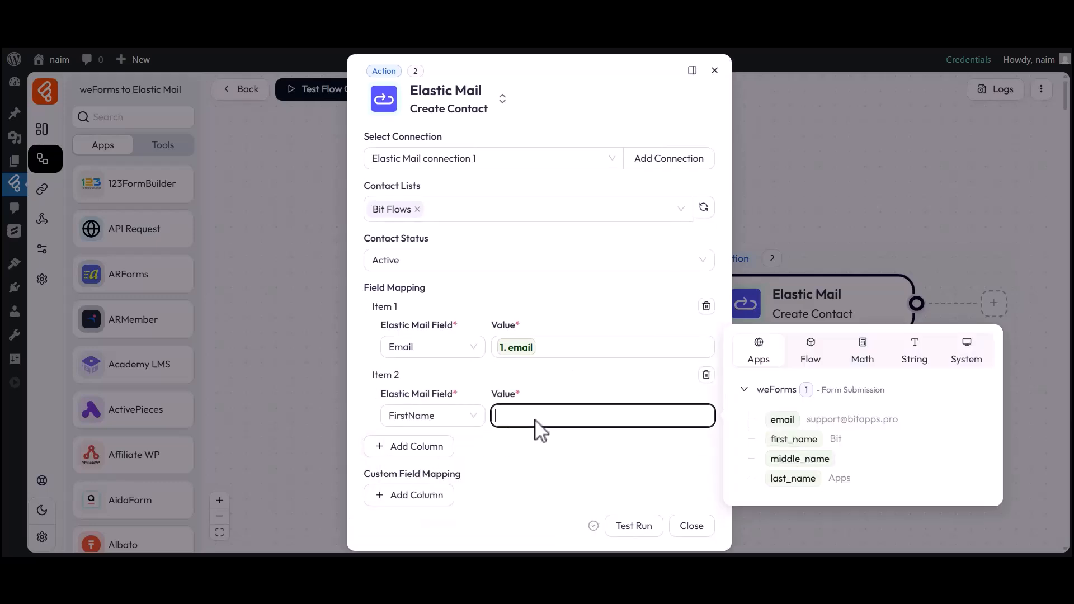
{"action": "left_click", "coordinate": [793, 441]}
{"action": "left_click", "coordinate": [610, 469]}
Map LastName to the form's last_name field
{"action": "left_click", "coordinate": [414, 447]}
{"action": "left_click", "coordinate": [430, 479]}
{"action": "left_click", "coordinate": [425, 451]}
{"action": "left_click", "coordinate": [627, 479]}
{"action": "left_click", "coordinate": [769, 529]}
{"action": "left_click", "coordinate": [692, 518]}
Add a custom field 'Number' with a sample numeric value and close the action settings
{"action": "scroll", "coordinate": [653, 511], "scroll_direction": "down", "scroll_amount": 2}
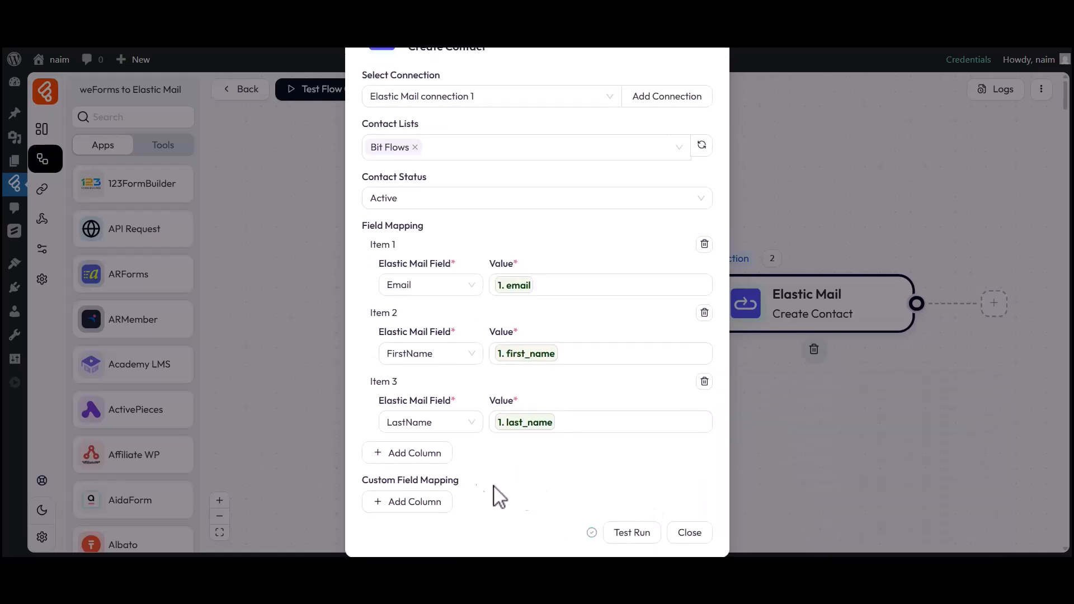
{"action": "left_click", "coordinate": [414, 502]}
{"action": "scroll", "coordinate": [417, 501], "scroll_direction": "down", "scroll_amount": 1}
{"action": "left_click", "coordinate": [423, 472]}
{"action": "type", "text": "Number"}
{"action": "left_click", "coordinate": [556, 479]}
{"action": "type", "text": "333444555"}
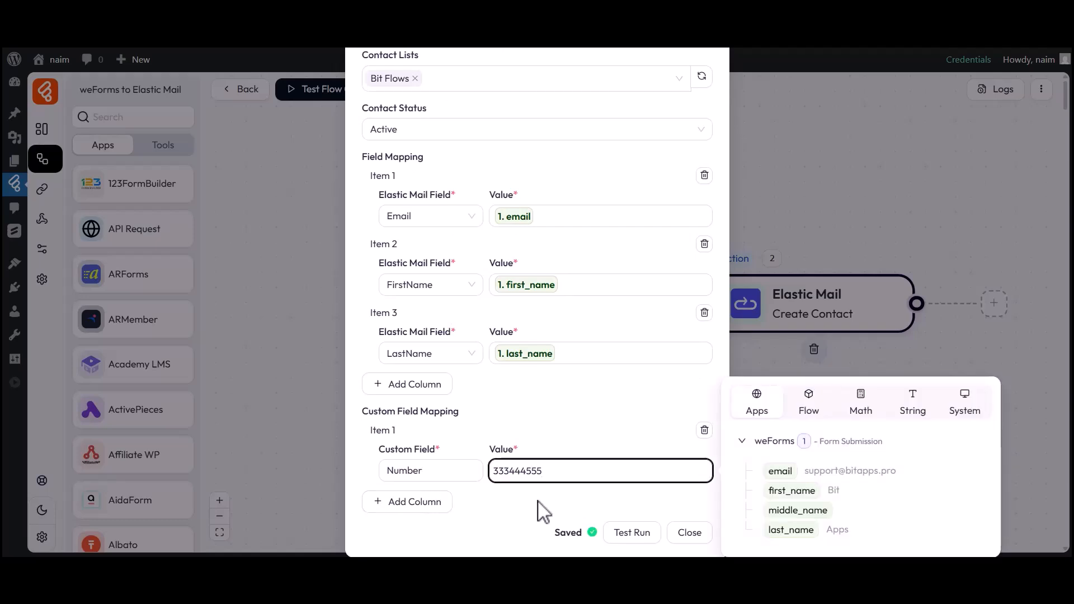
{"action": "left_click", "coordinate": [543, 510]}
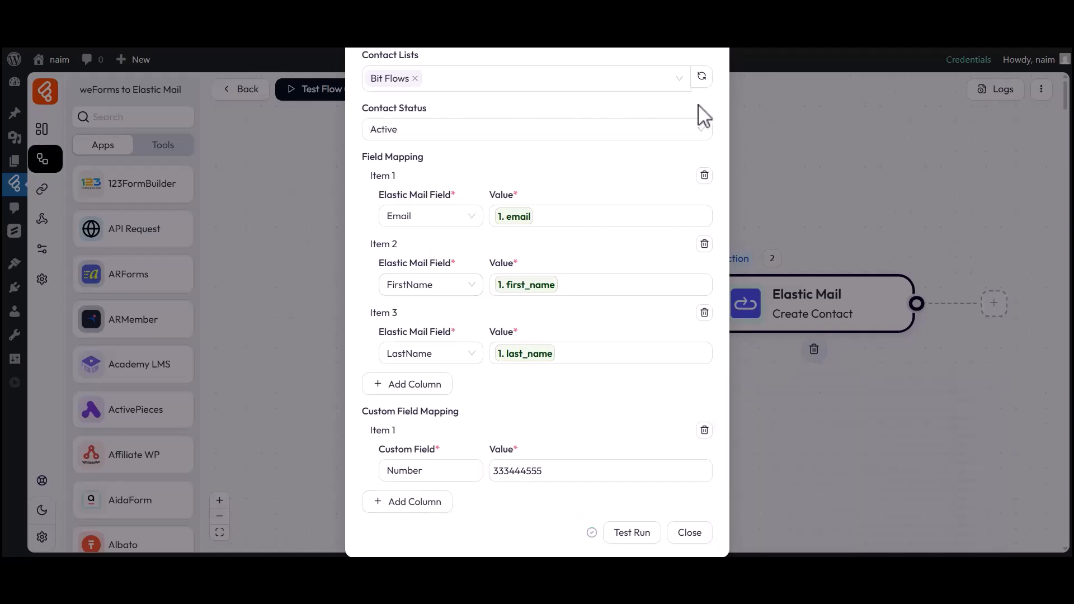
{"action": "left_click", "coordinate": [690, 533]}
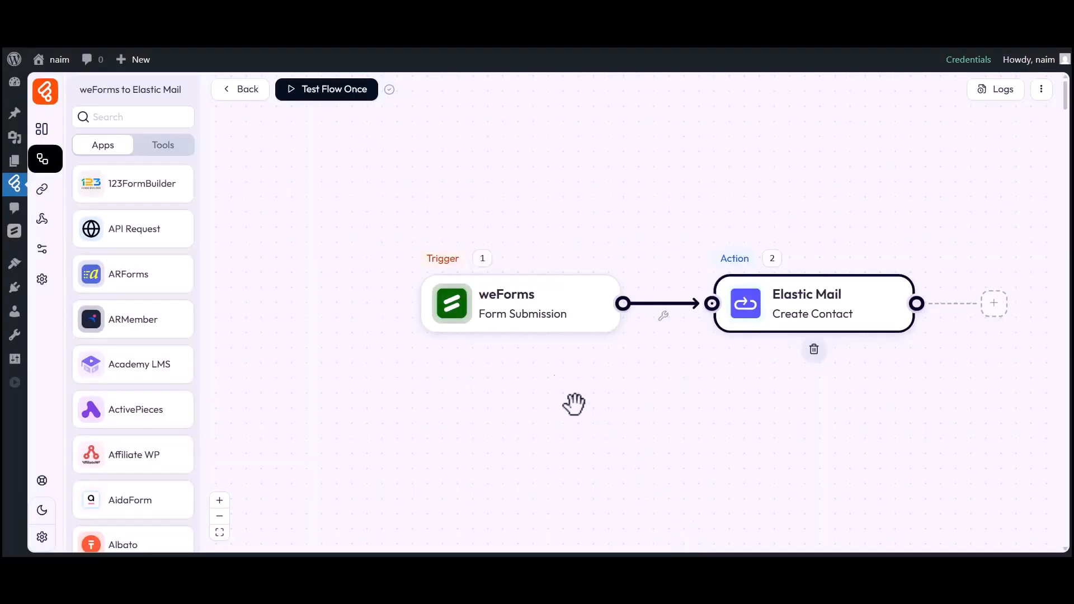
Listen for a new response, submit Bit, Apps and a test email on the form, then return to the builder
{"action": "left_click", "coordinate": [303, 98]}
{"action": "left_click", "coordinate": [302, 125]}
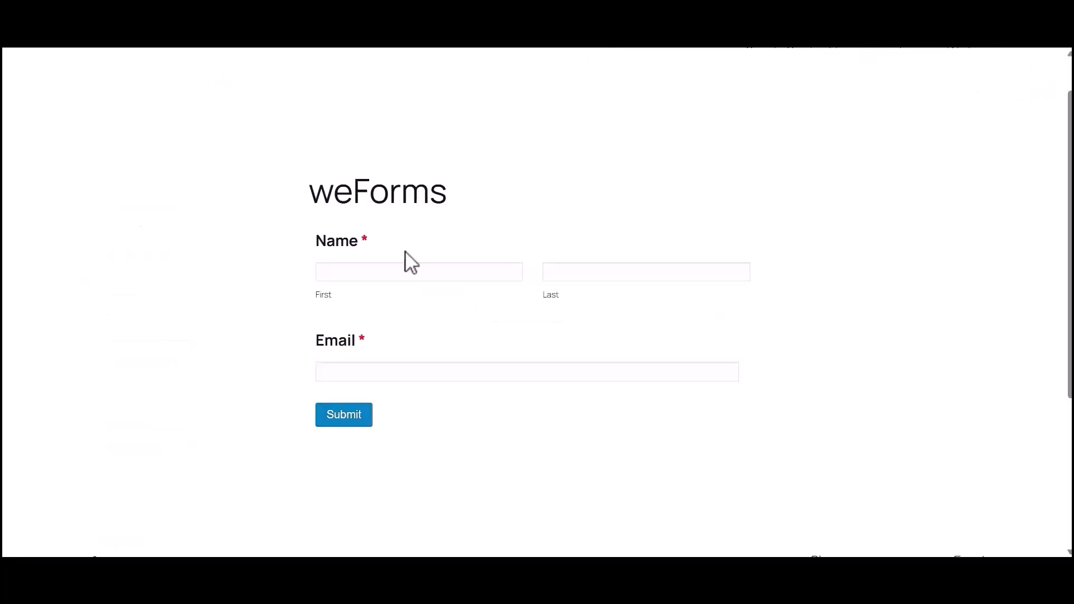
{"action": "left_click", "coordinate": [396, 273]}
{"action": "type", "text": "Bit"}
{"action": "left_click", "coordinate": [587, 274]}
{"action": "type", "text": "Apps"}
{"action": "left_click", "coordinate": [386, 372]}
{"action": "left_click", "coordinate": [347, 413]}
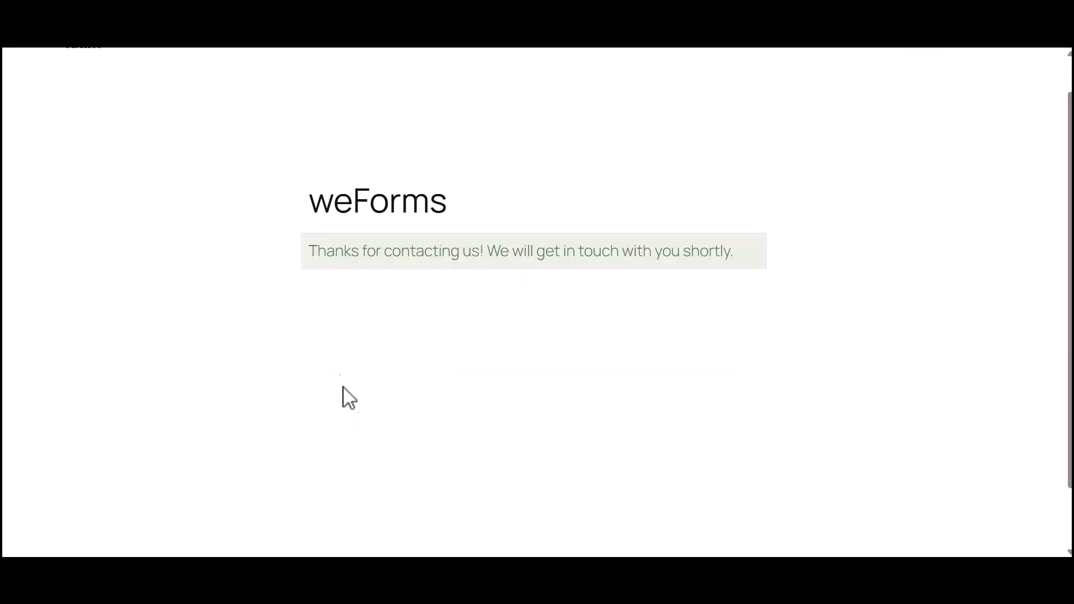
{"action": "left_click_drag", "start_coordinate": [312, 256], "coordinate": [725, 273]}
{"action": "left_click", "coordinate": [725, 272]}
{"action": "left_click", "coordinate": [414, 49]}
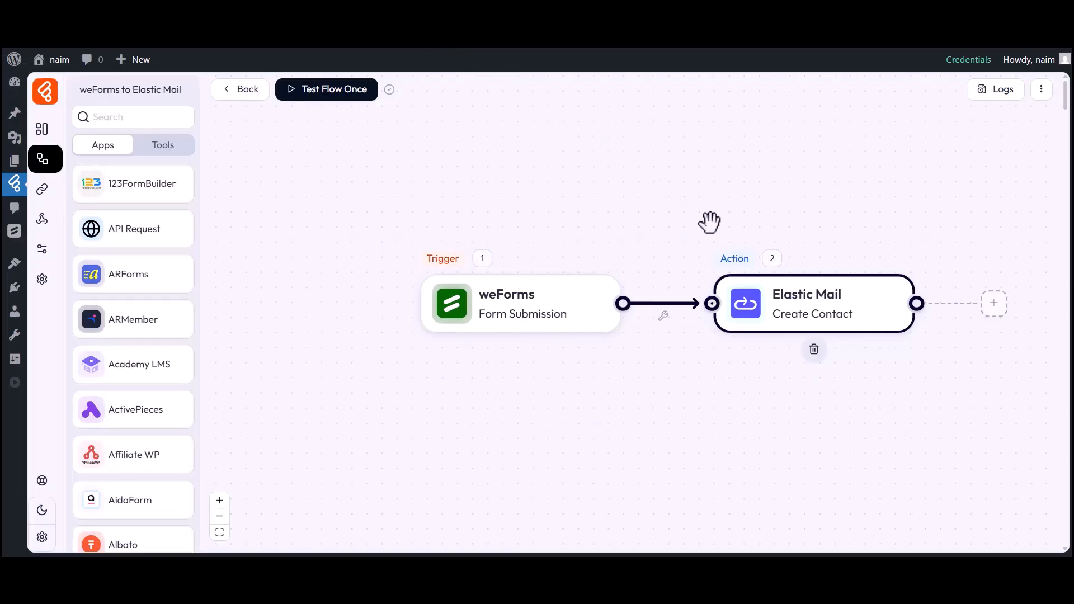
{"action": "left_click", "coordinate": [1001, 95]}
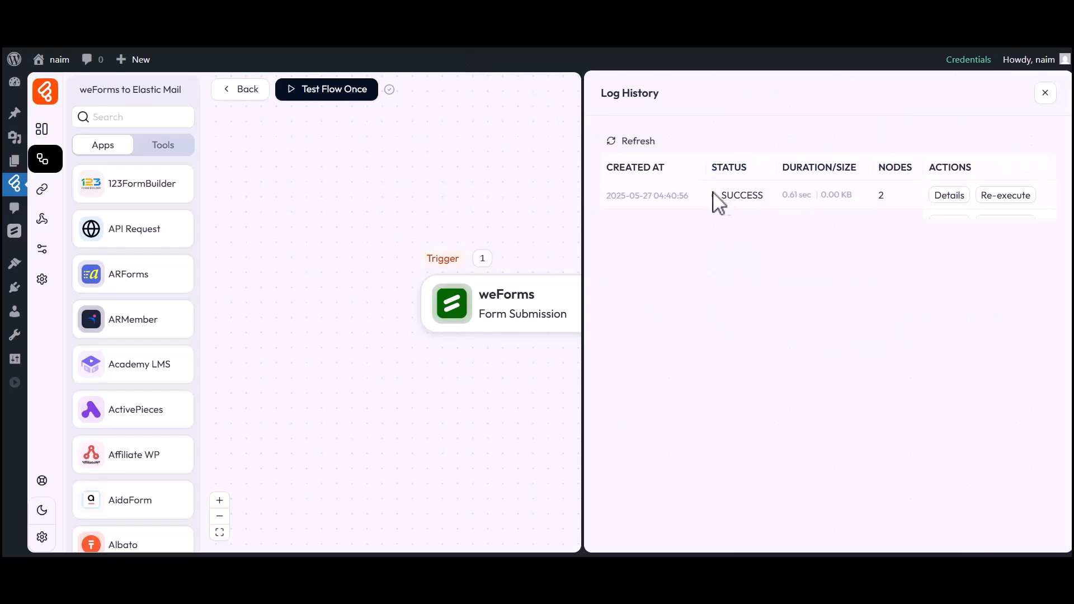
{"action": "left_click", "coordinate": [950, 195]}
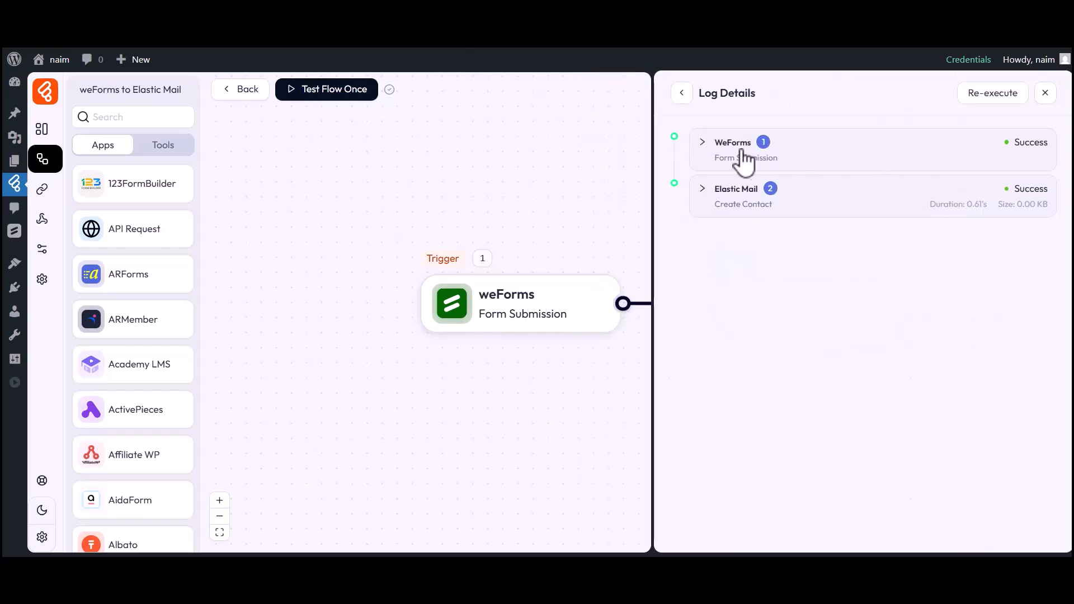
{"action": "left_click", "coordinate": [740, 190]}
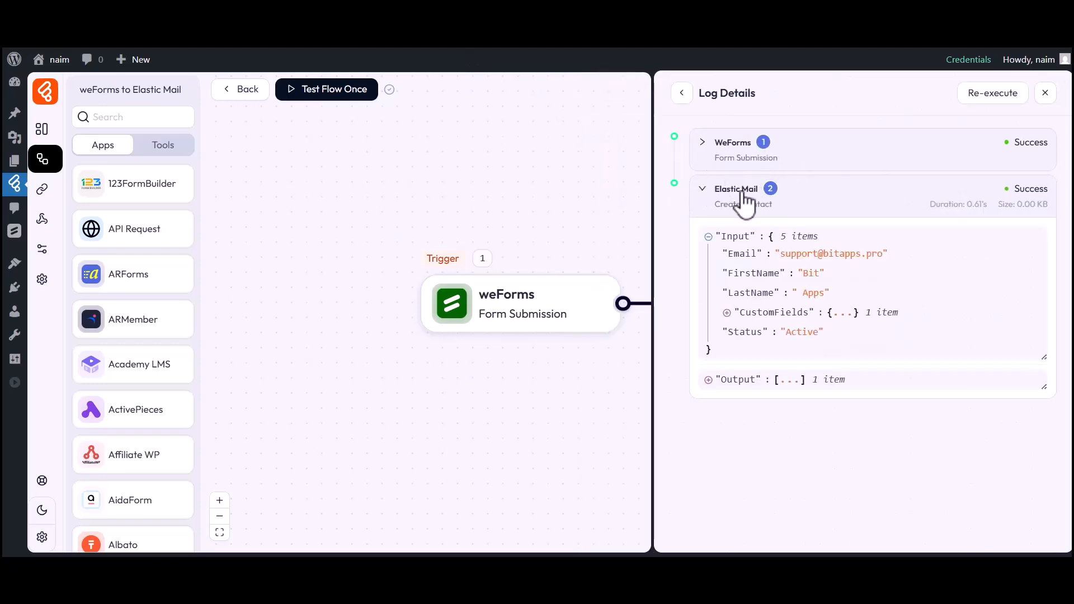
{"action": "left_click", "coordinate": [762, 312]}
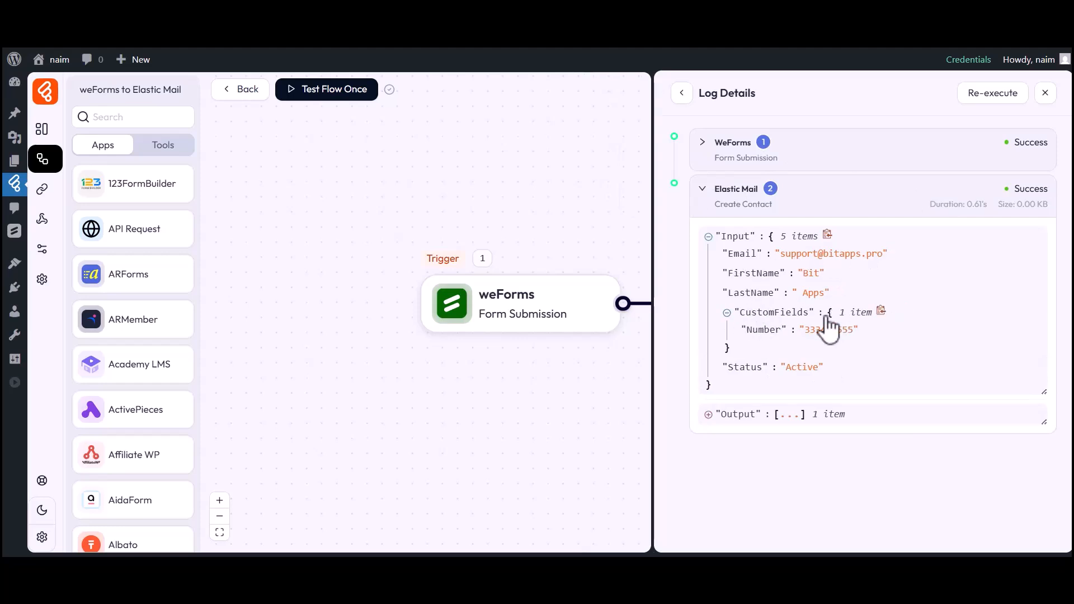
{"action": "left_click", "coordinate": [1041, 95]}
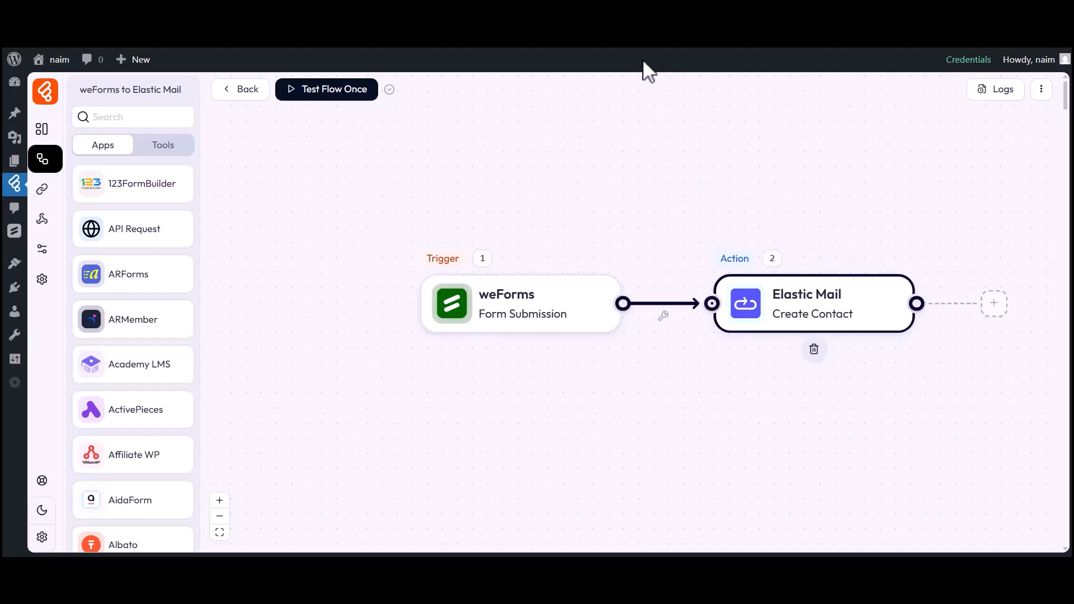
Open the Bit Flows list under Audience > Contacts in Elastic Email to see the new contact
{"action": "left_click", "coordinate": [630, 43]}
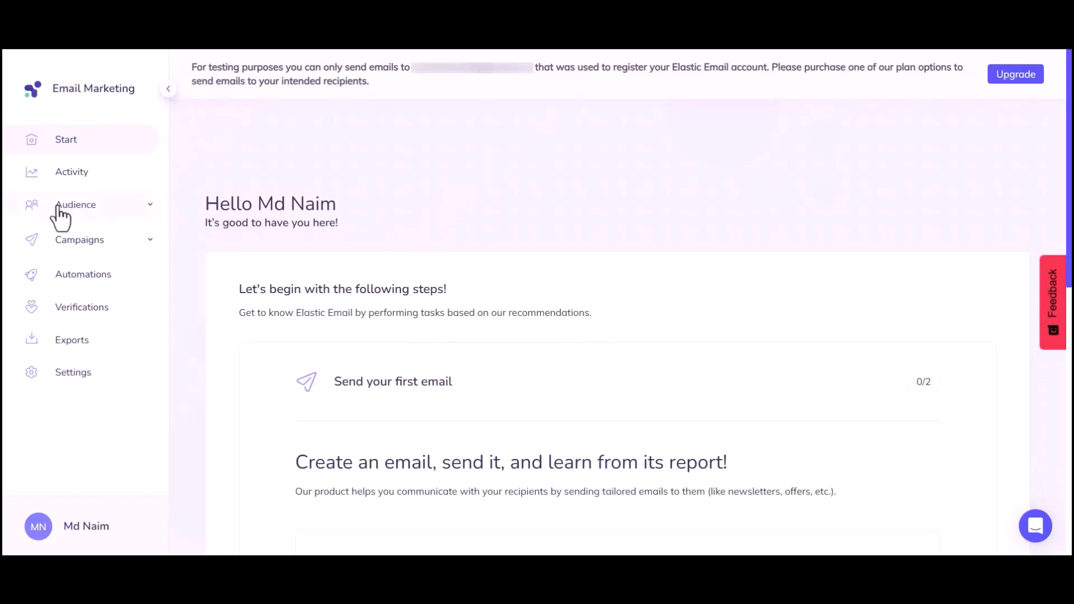
{"action": "left_click", "coordinate": [79, 207]}
{"action": "left_click", "coordinate": [374, 260]}
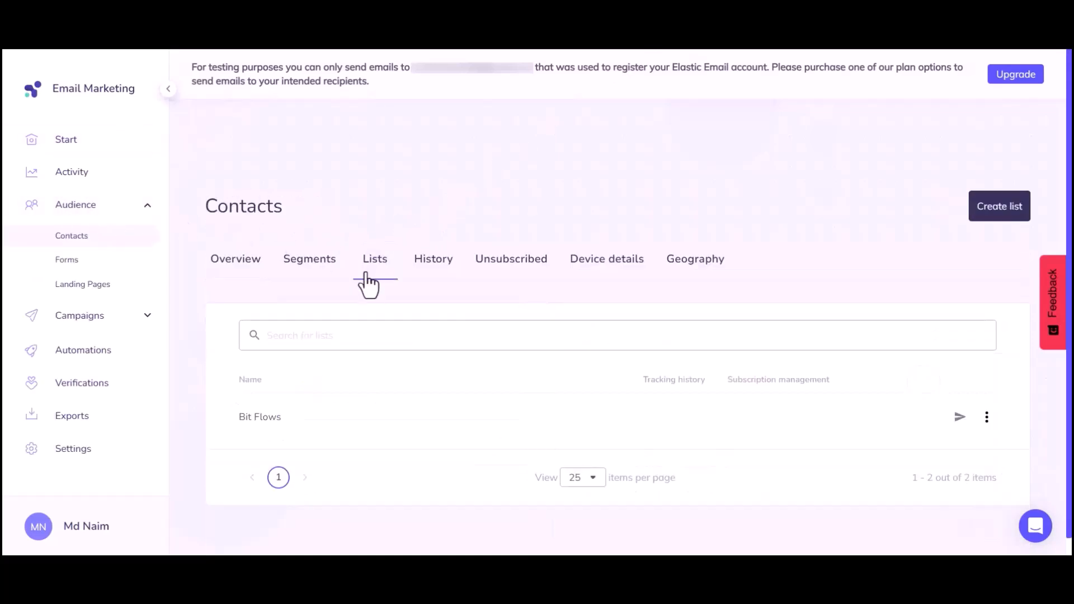
{"action": "left_click", "coordinate": [261, 420]}
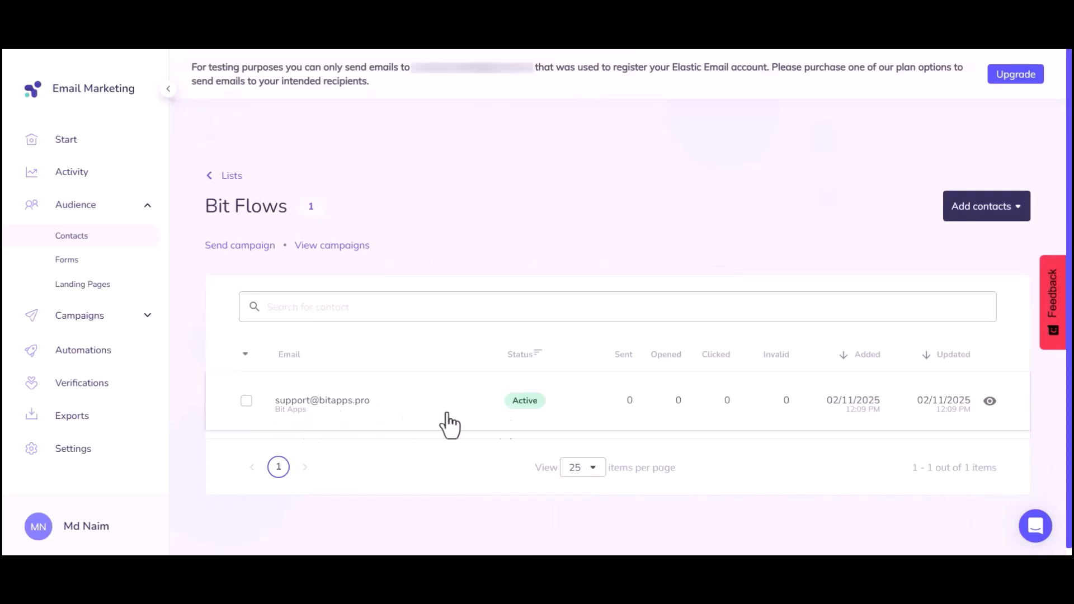